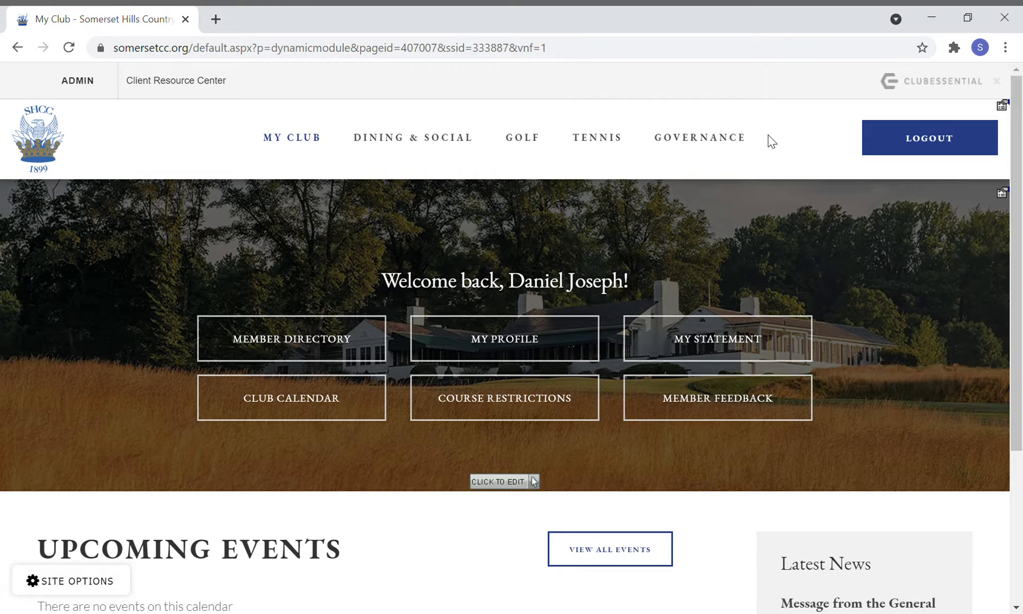
# Step: Open the golf Tee Times Reservations page and look over the tee sheet's time slots
pyautogui.moveTo(524, 142)
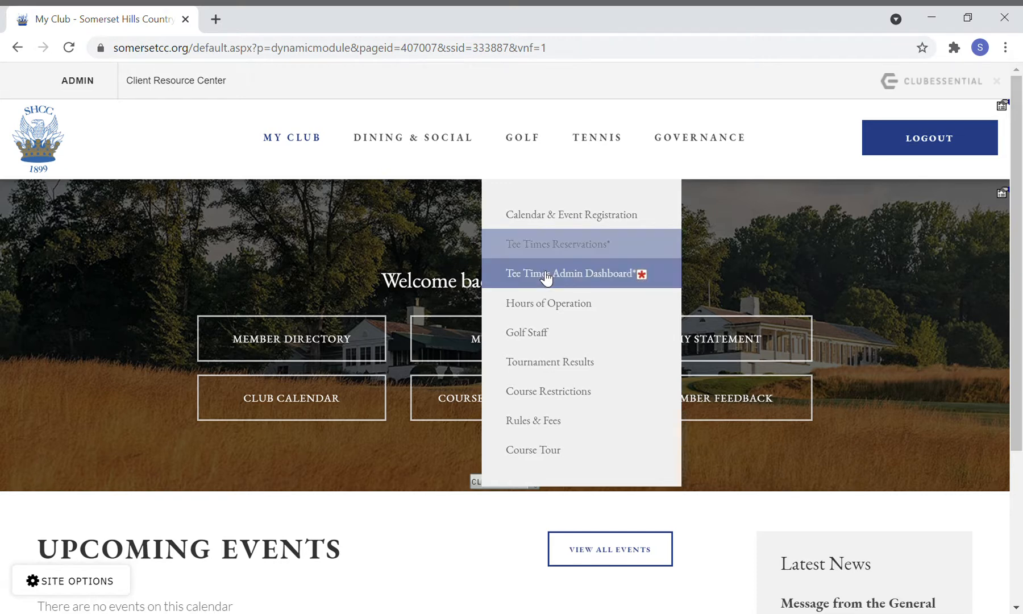
pyautogui.click(562, 245)
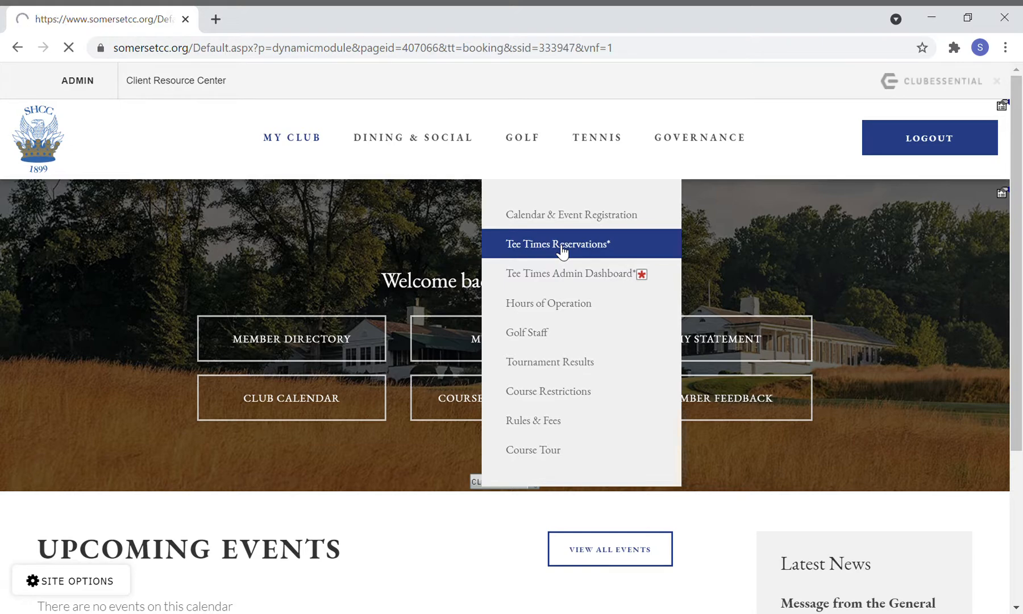
pyautogui.scroll(-10, 557, 386)
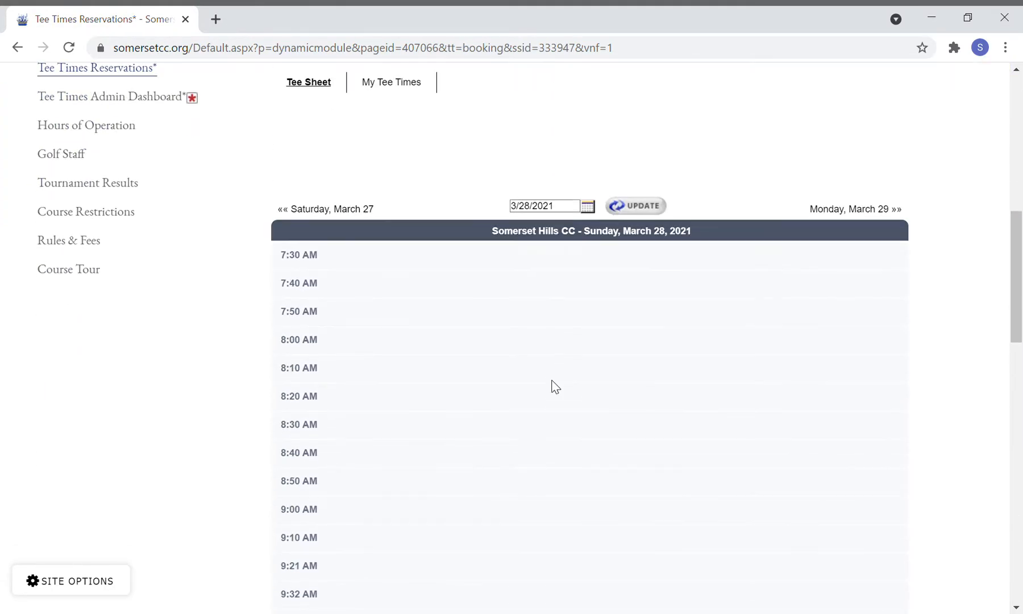
pyautogui.scroll(-12, 554, 386)
pyautogui.scroll(15, 554, 387)
pyautogui.scroll(1, 551, 380)
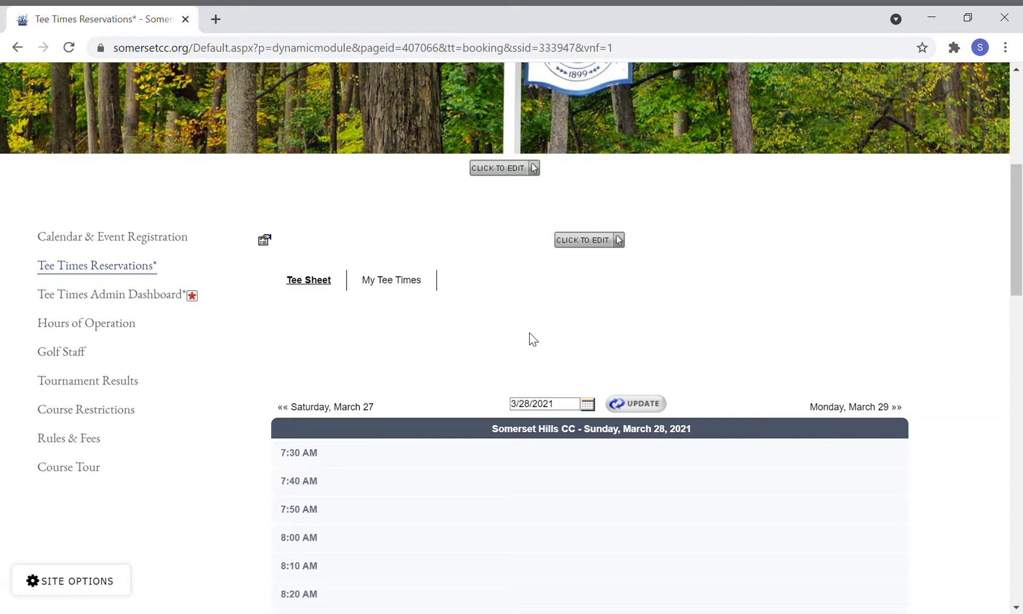
pyautogui.scroll(-1, 574, 338)
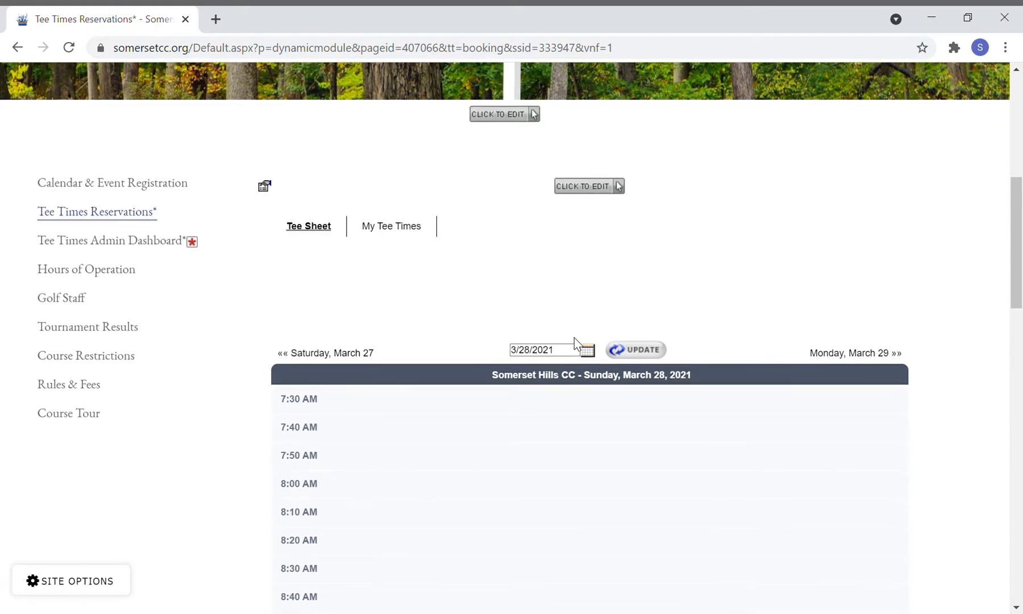
pyautogui.scroll(1, 574, 337)
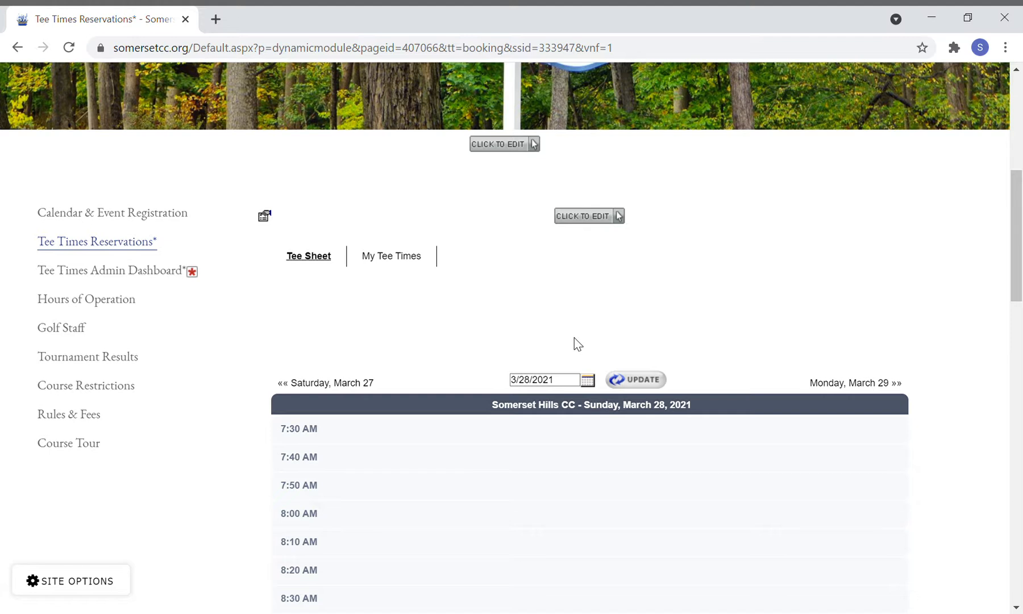
# Step: Set the tee sheet date to April 1, 2021 and review that day's time slots
pyautogui.click(588, 381)
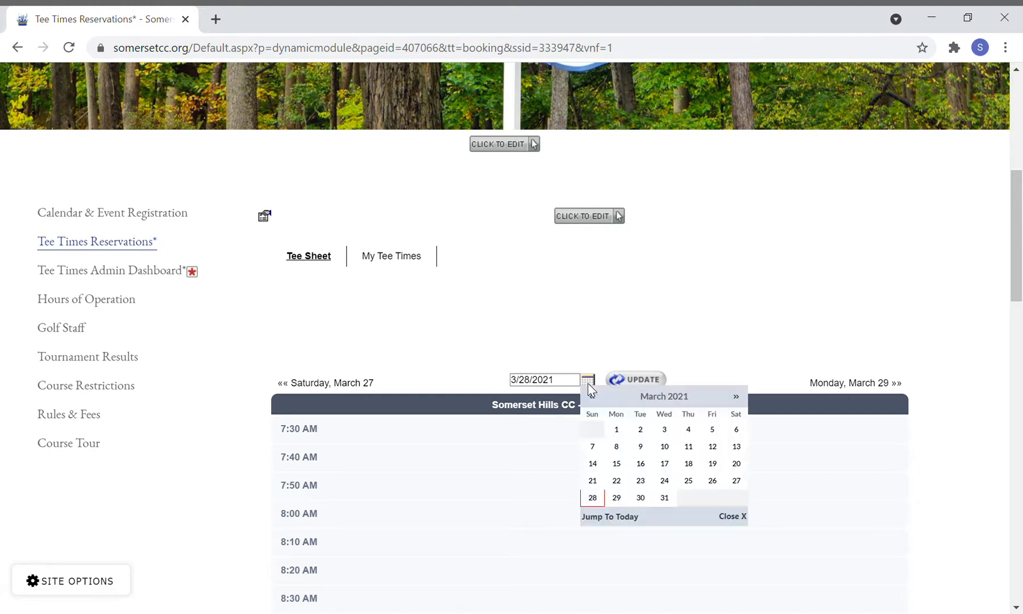
pyautogui.click(742, 400)
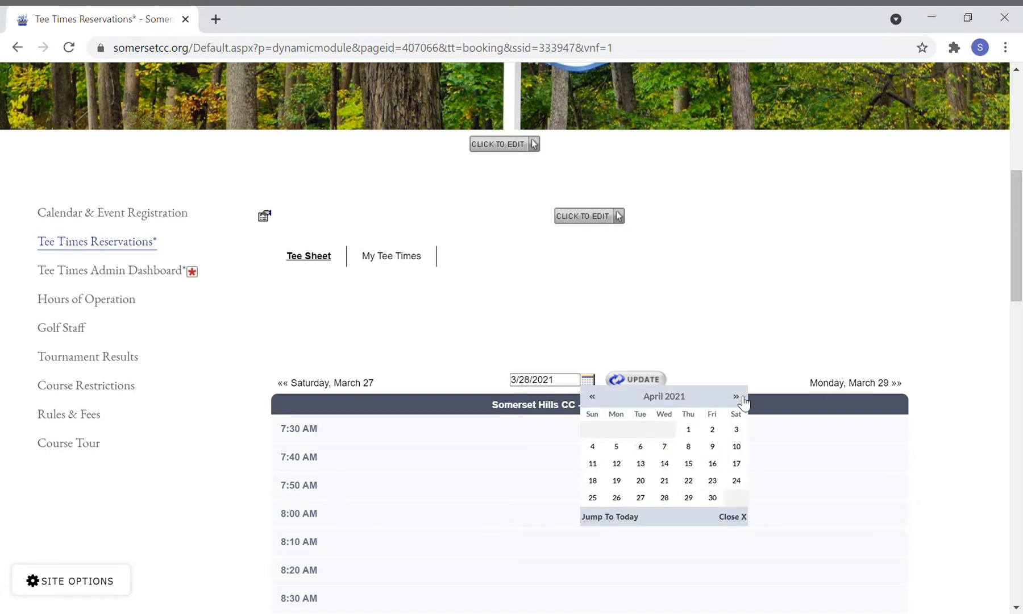
pyautogui.click(693, 434)
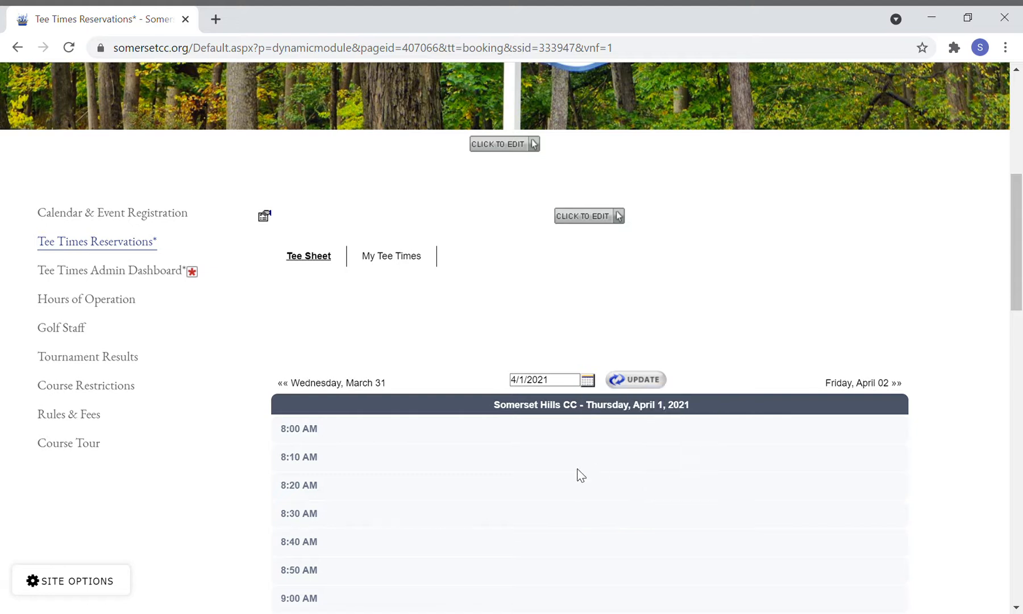
pyautogui.scroll(-1, 580, 483)
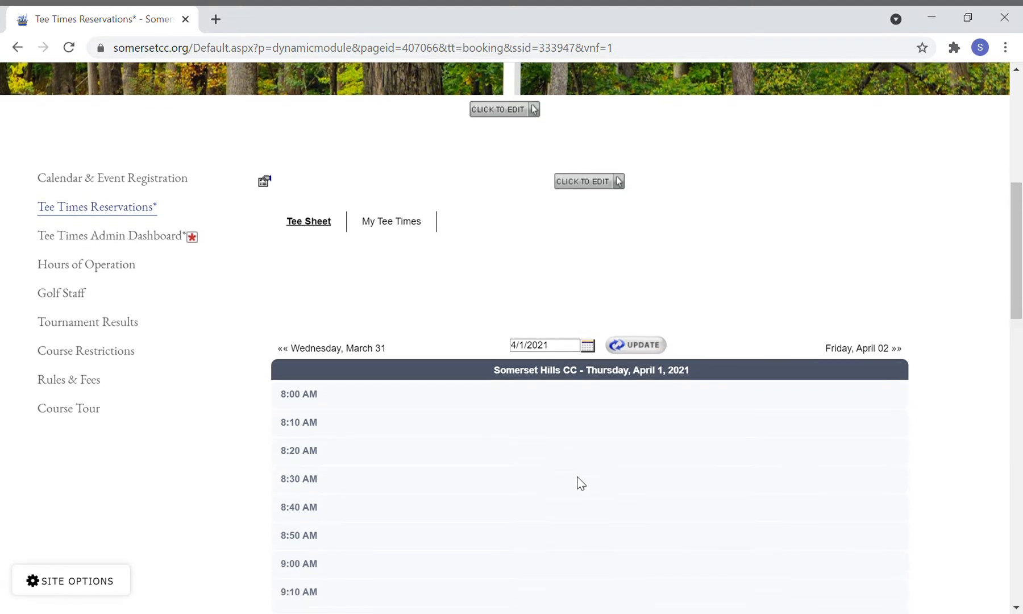
pyautogui.scroll(-2, 580, 483)
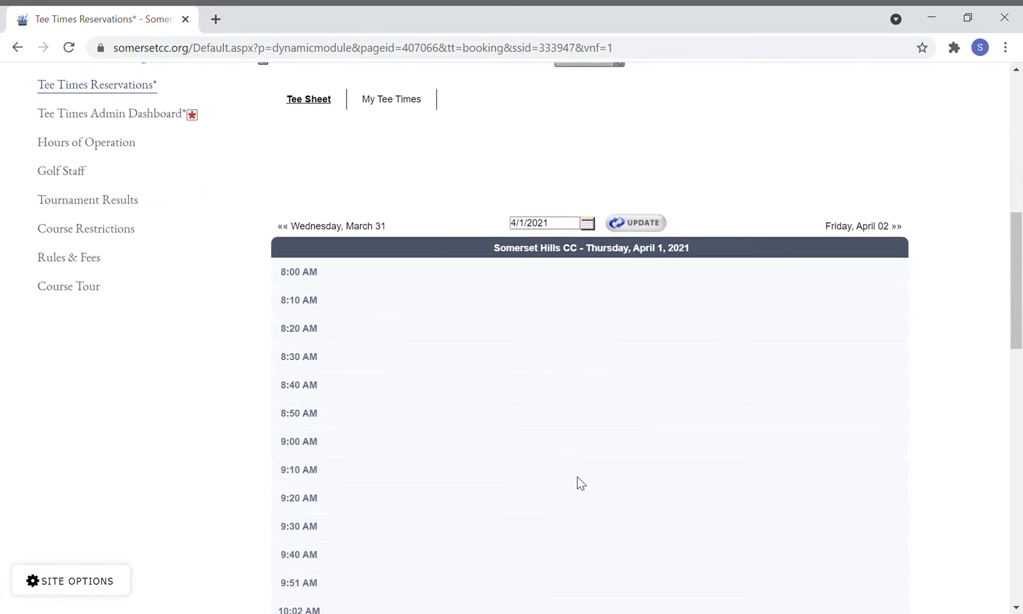
pyautogui.scroll(1, 580, 484)
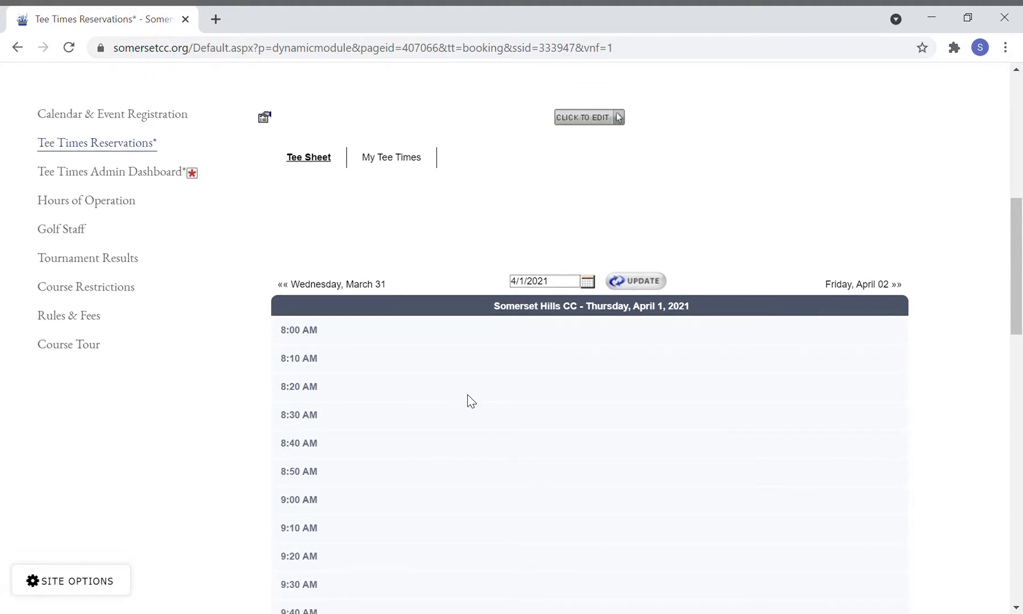
pyautogui.scroll(1, 472, 402)
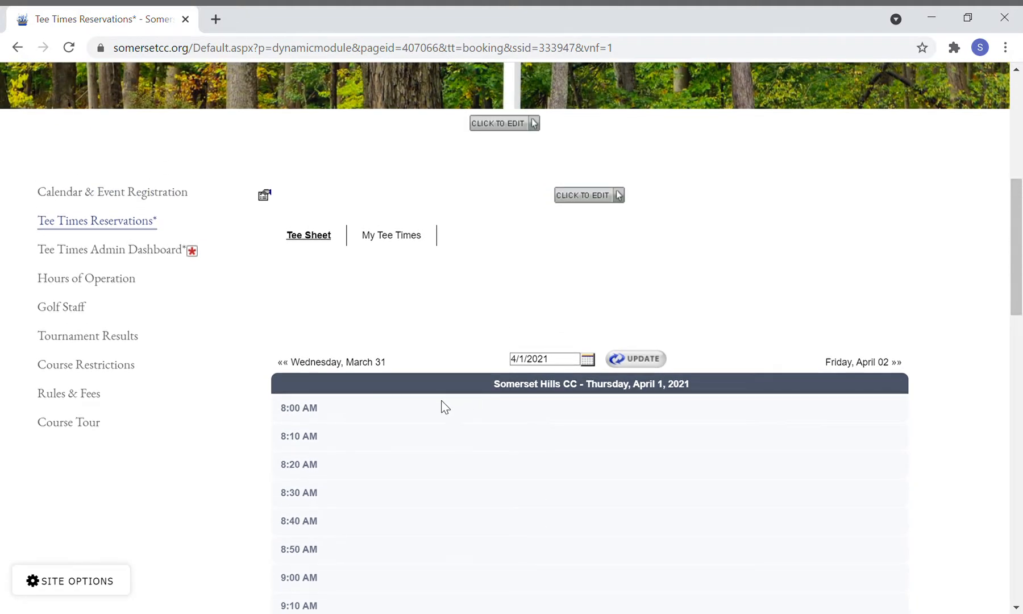
# Step: Open the Tee Times Admin Dashboard and start a booking for the 8:00 AM slot on April 1, 2021
pyautogui.click(169, 260)
pyautogui.scroll(-3, 409, 381)
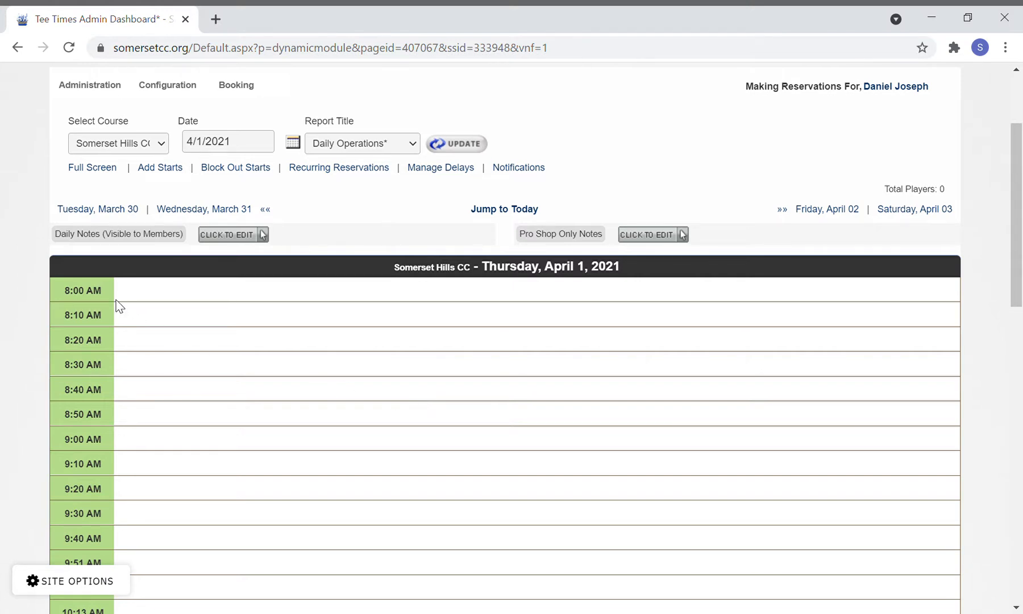
pyautogui.click(100, 298)
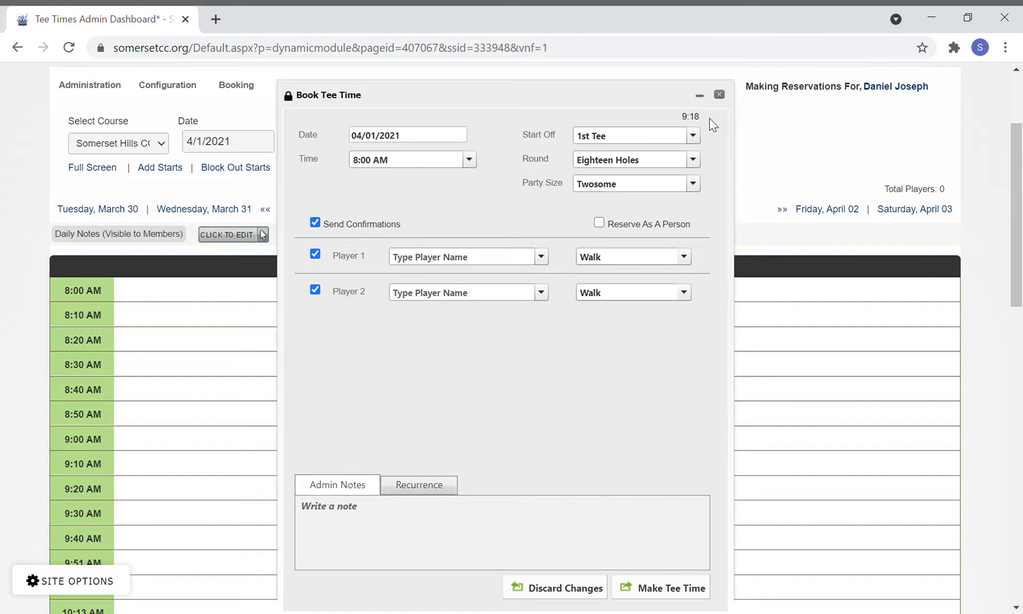
# Step: Find the member by last name and assign them as Player 1 of the tee time
pyautogui.click(482, 261)
pyautogui.write('joseph')
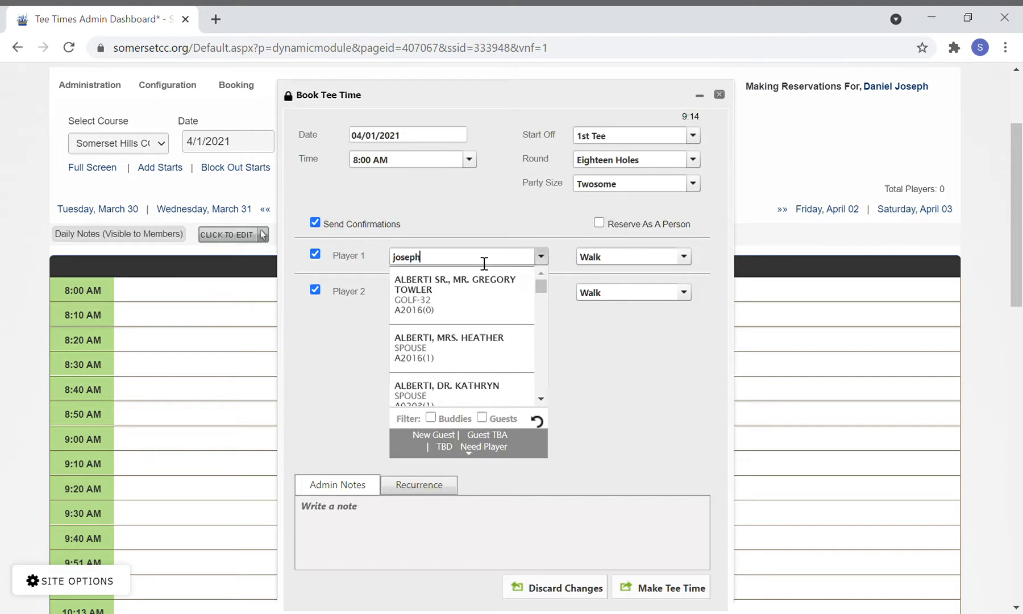
pyautogui.scroll(-4, 483, 333)
pyautogui.scroll(2, 483, 333)
pyautogui.click(463, 344)
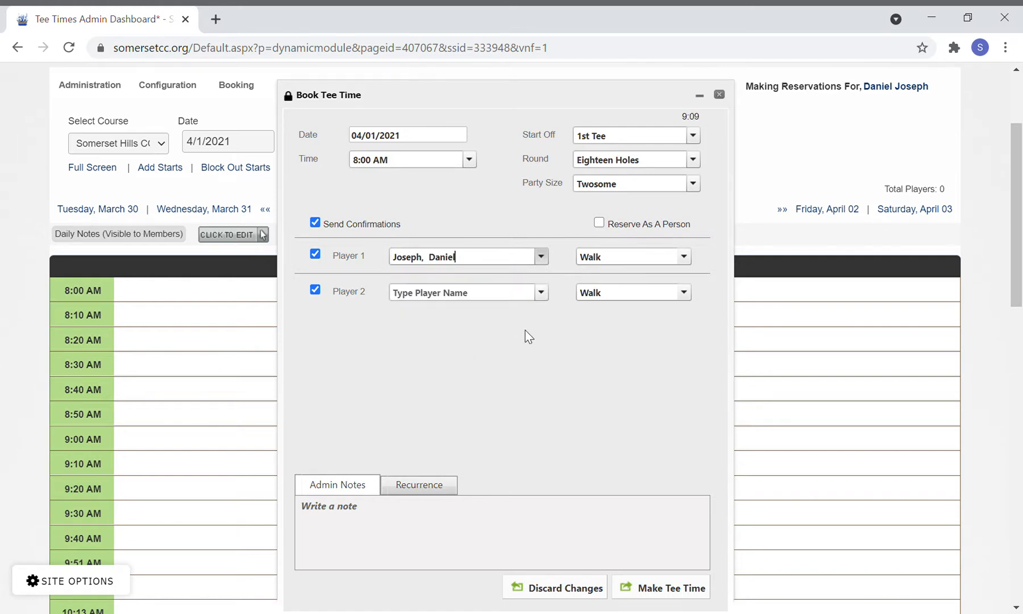
# Step: Choose to add a new guest for Player 2 and open the new guest form
pyautogui.click(540, 293)
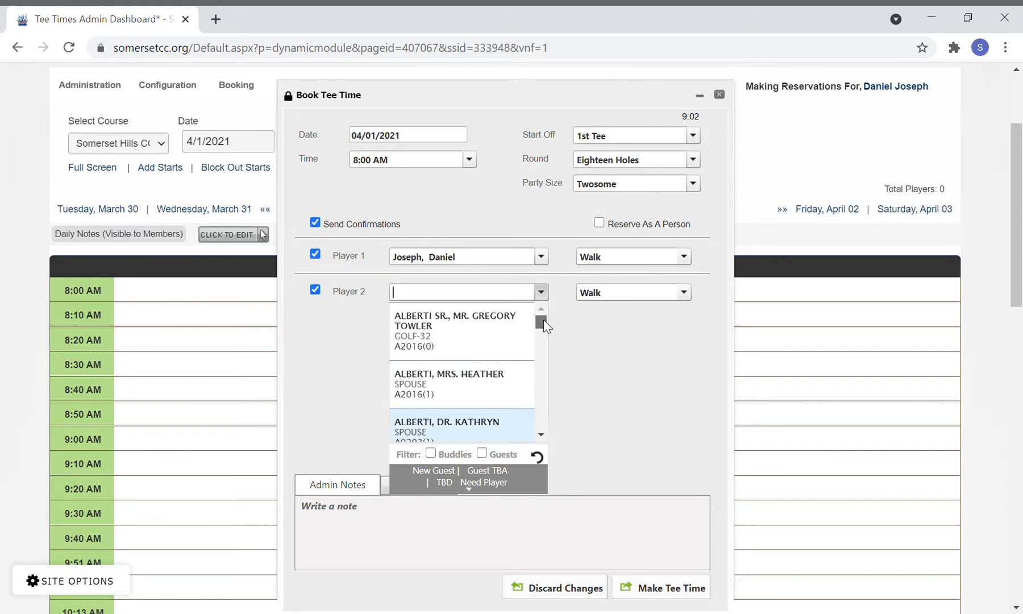
pyautogui.moveTo(543, 320)
pyautogui.mouseDown()
pyautogui.moveTo(538, 419)
pyautogui.moveTo(537, 306)
pyautogui.mouseUp()
pyautogui.click(436, 474)
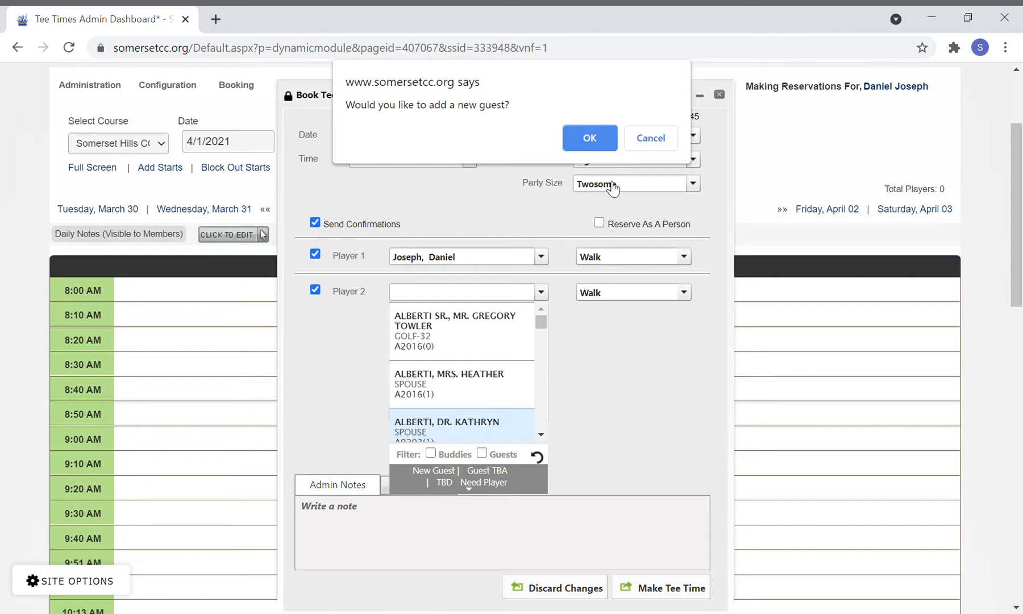
pyautogui.click(589, 139)
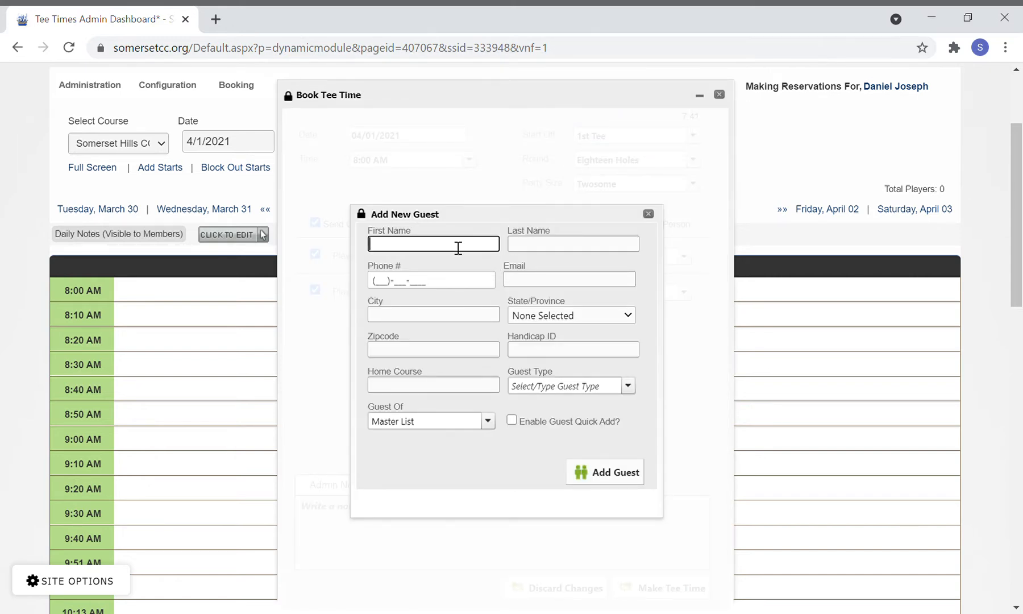
# Step: Enter Tiger as the guest's first name and Woods as the last name, and add the guest as Player 2
pyautogui.write('Tiger')
pyautogui.write('Woods')
pyautogui.press('BackSpace')
pyautogui.press('BackSpace')
pyautogui.press('BackSpace')
pyautogui.press('BackSpace')
pyautogui.press('BackSpace')
pyautogui.press('Tab')
pyautogui.write('Woods')
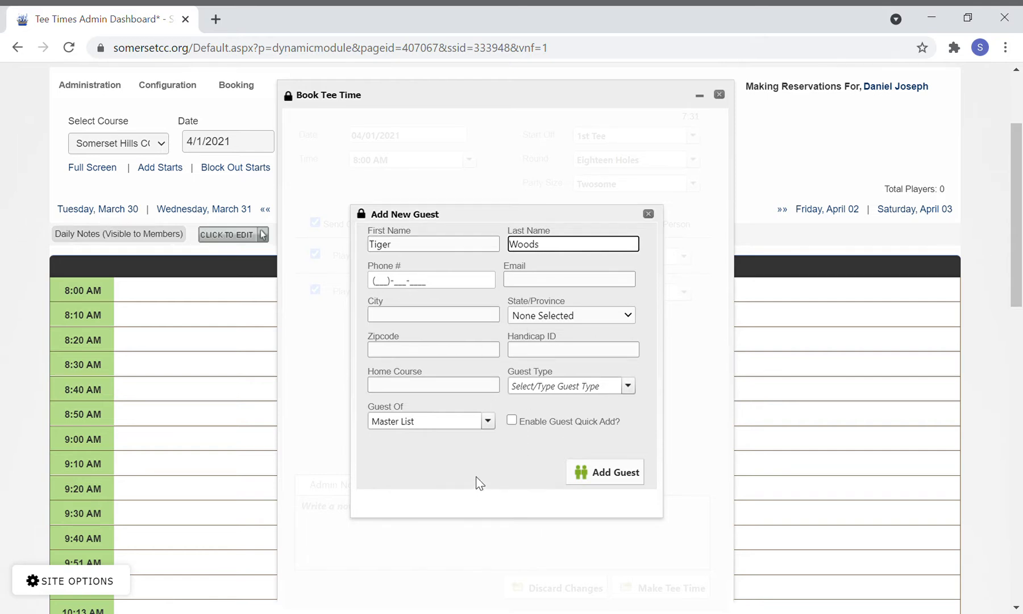
pyautogui.click(535, 279)
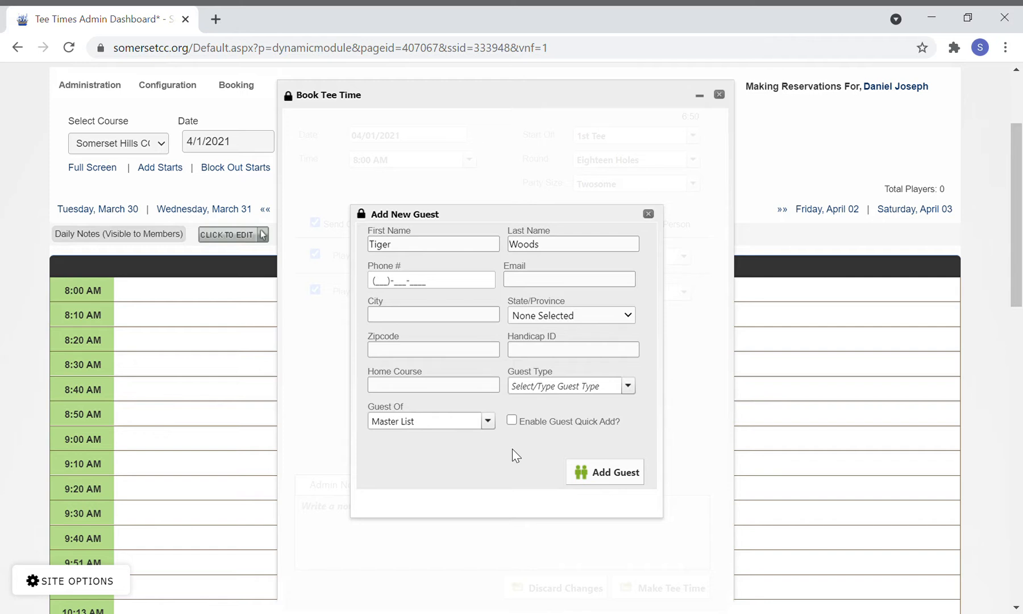
pyautogui.click(613, 477)
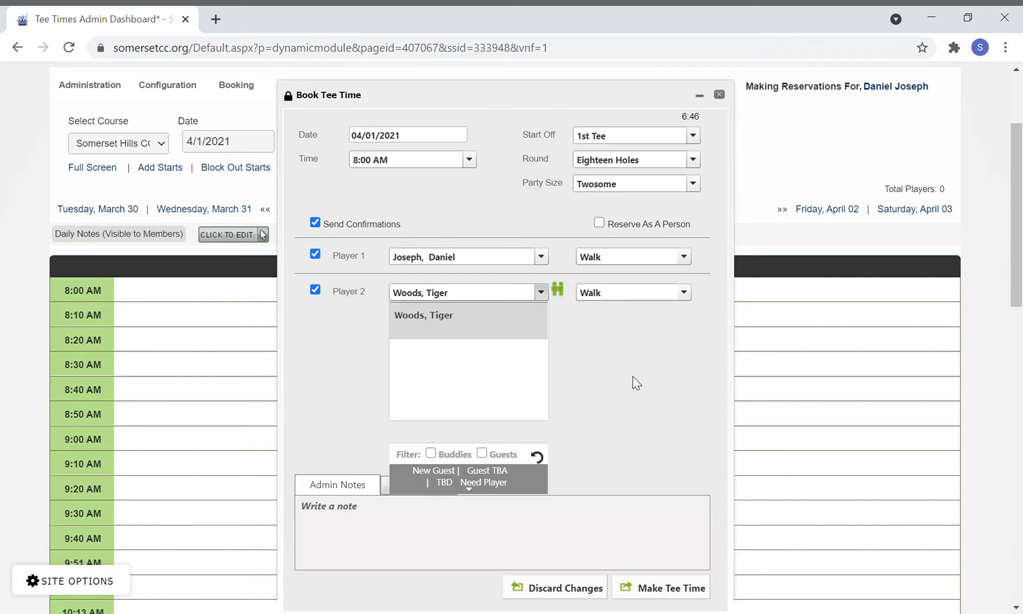
# Step: Set the transport option to Traditional Caddie for both Player 1 and Player 2
pyautogui.click(632, 256)
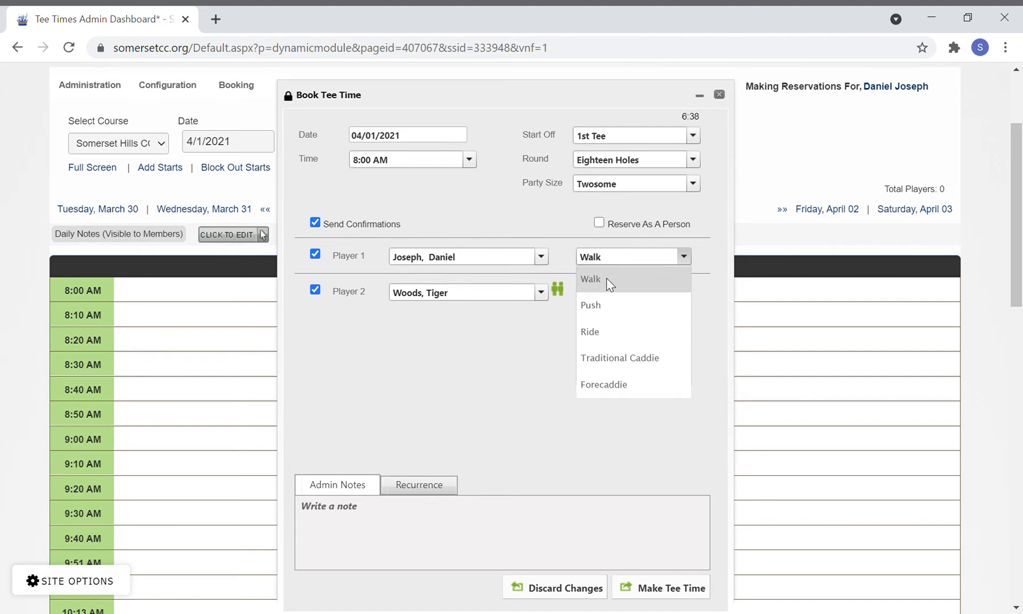
pyautogui.click(607, 365)
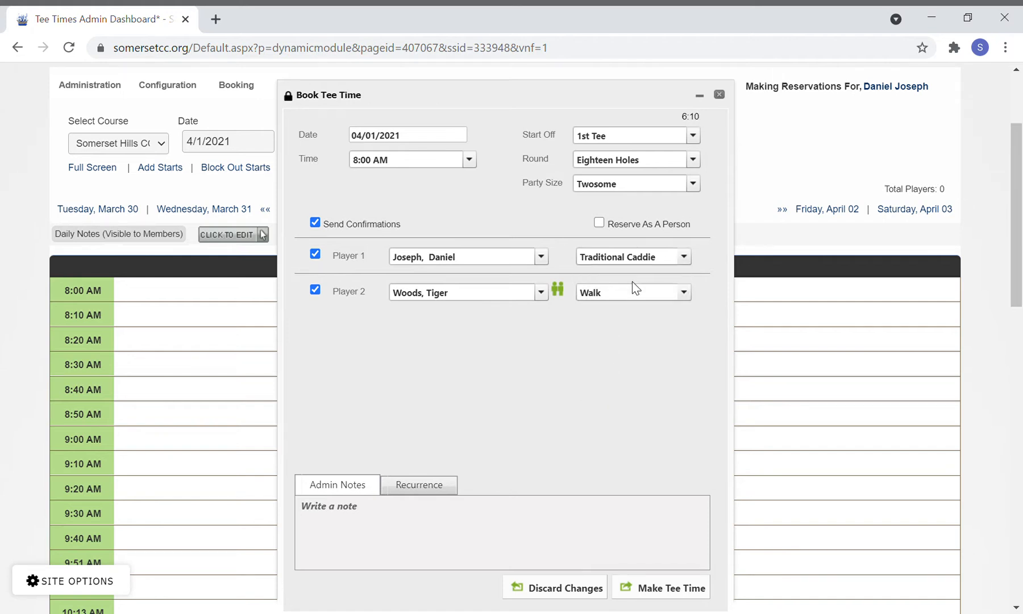
pyautogui.click(621, 295)
pyautogui.click(618, 401)
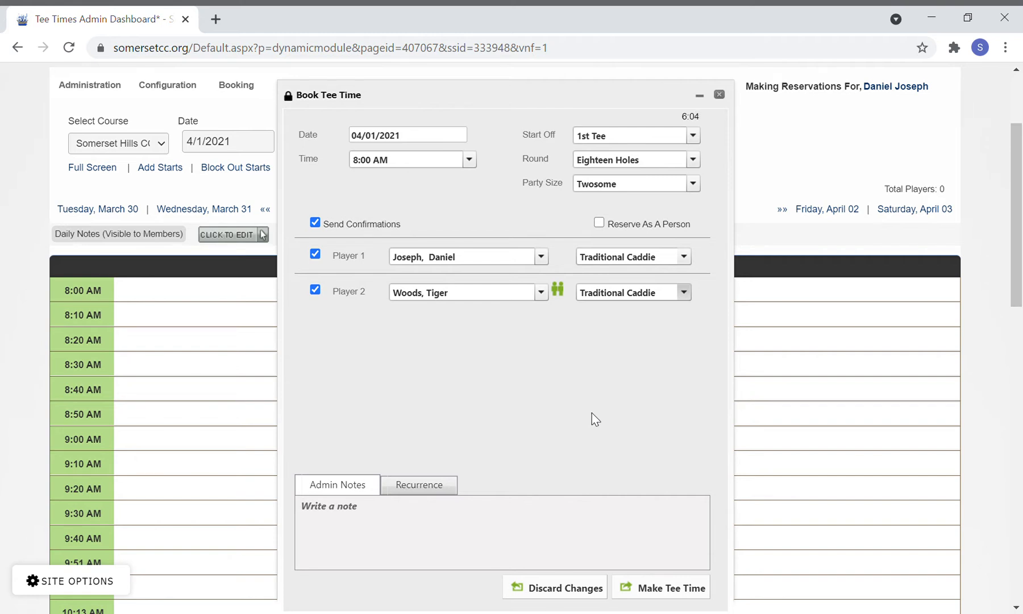
# Step: Make the tee time without an admin note, overriding the member restriction conflict
pyautogui.click(345, 519)
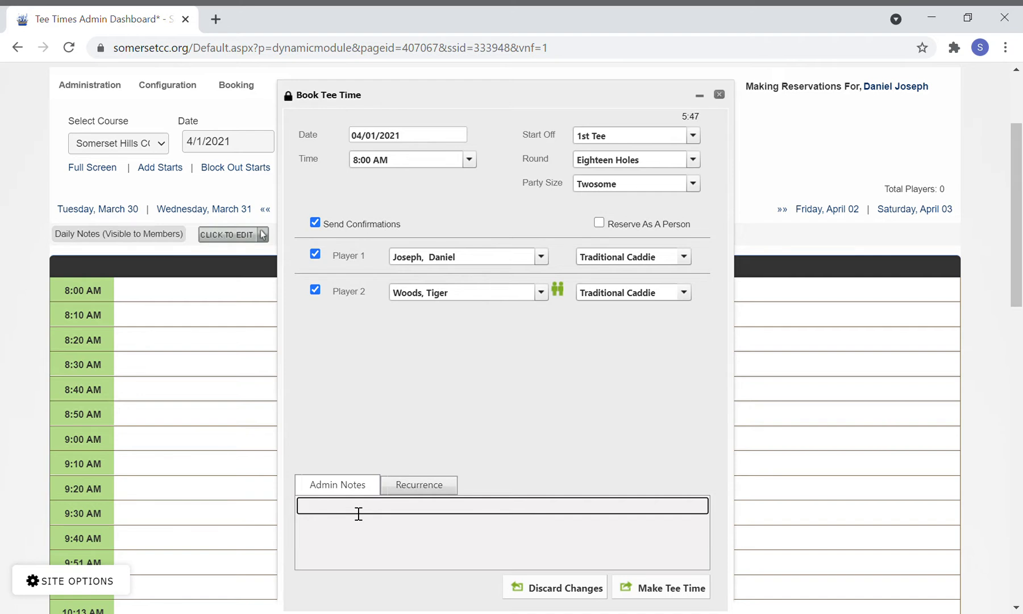
pyautogui.click(662, 592)
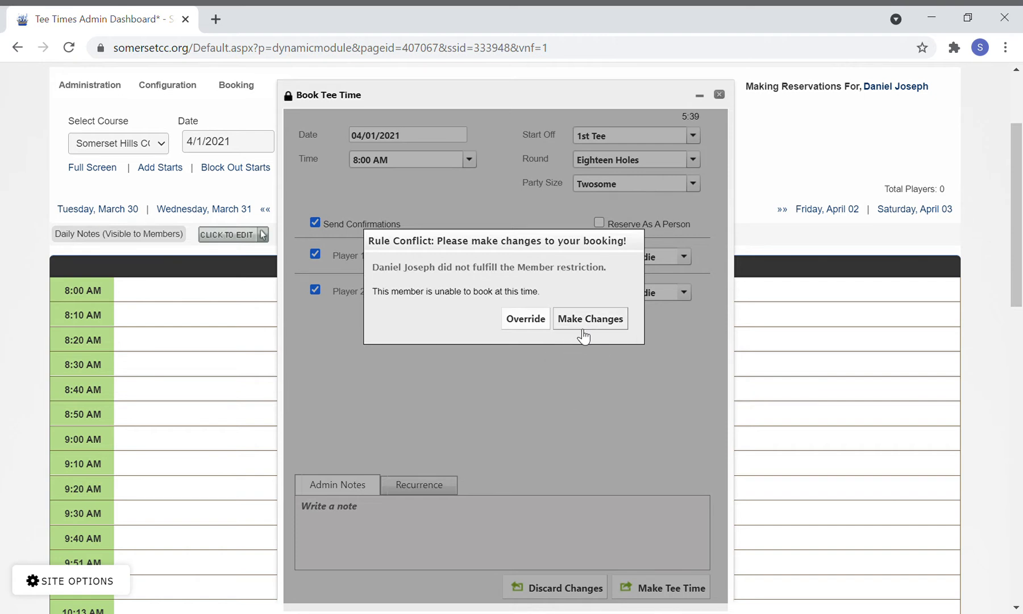
pyautogui.click(524, 320)
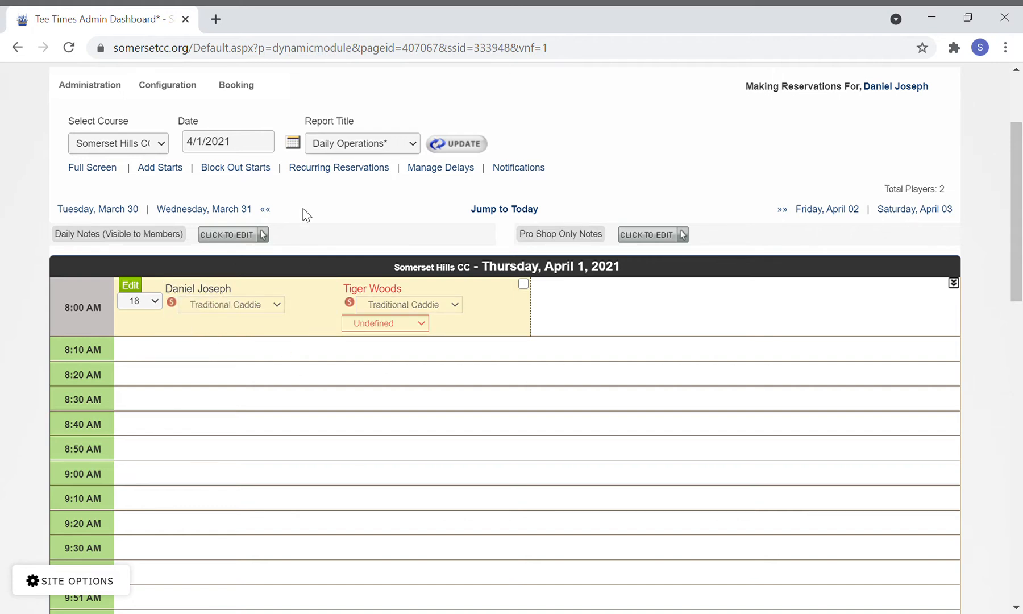
# Step: Display the Tee Times Reservations sheet for April 1, 2021 and open the 8:00 AM booking for editing
pyautogui.scroll(1, 307, 212)
pyautogui.scroll(2, 307, 212)
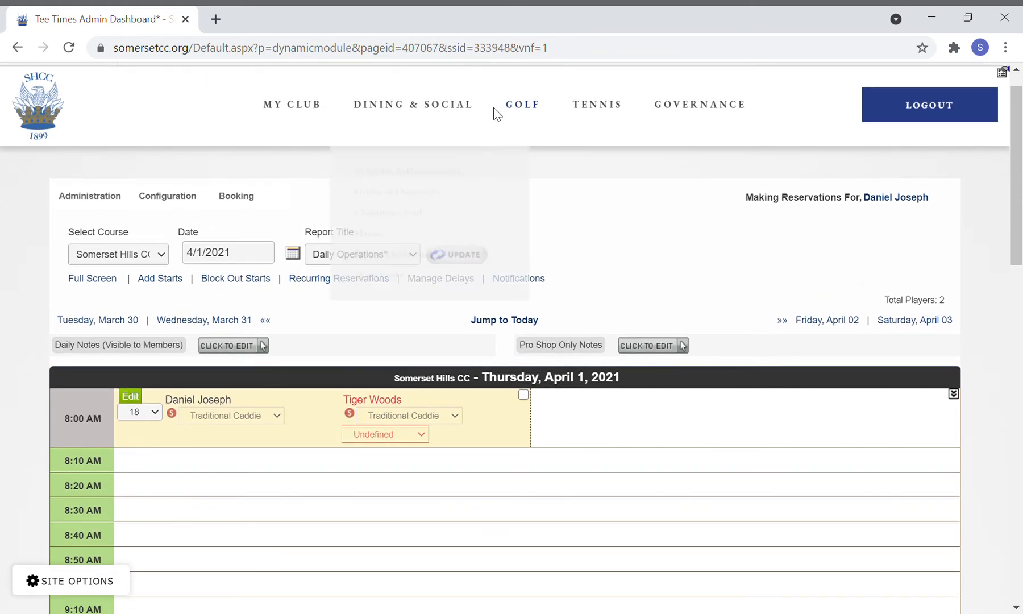
pyautogui.click(529, 209)
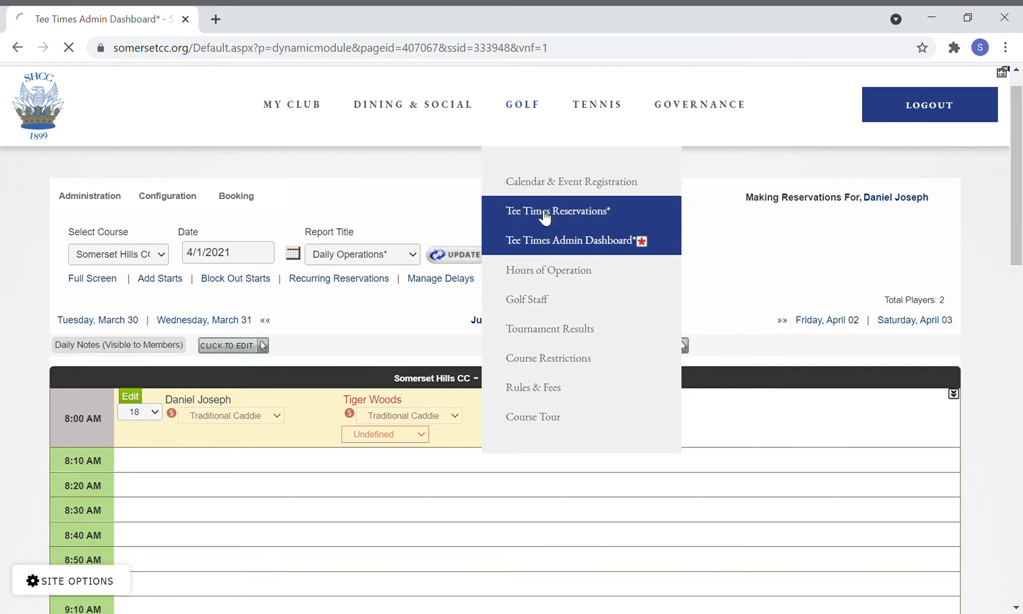
pyautogui.scroll(-8, 441, 360)
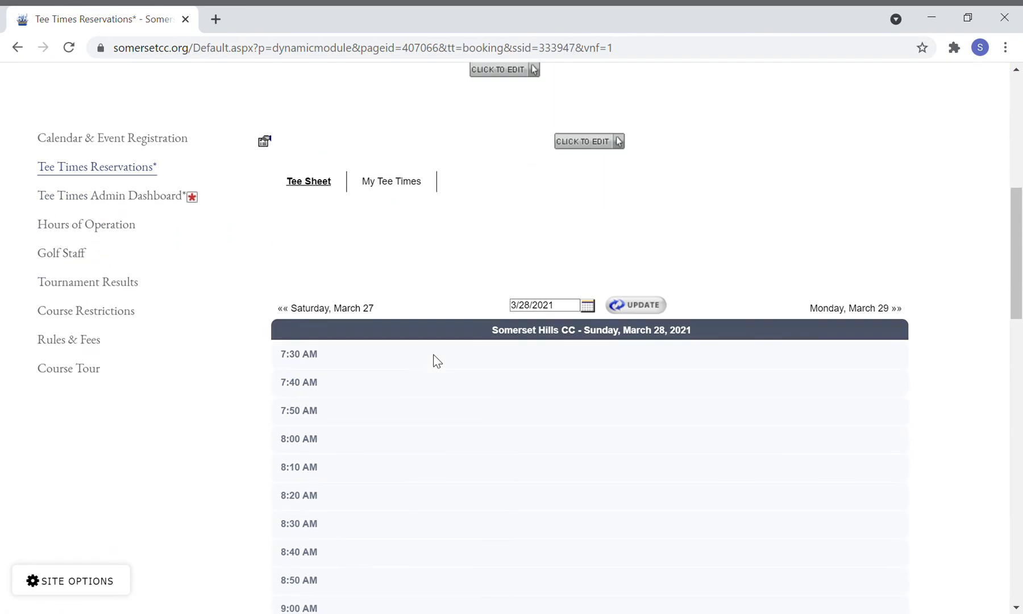
pyautogui.click(589, 283)
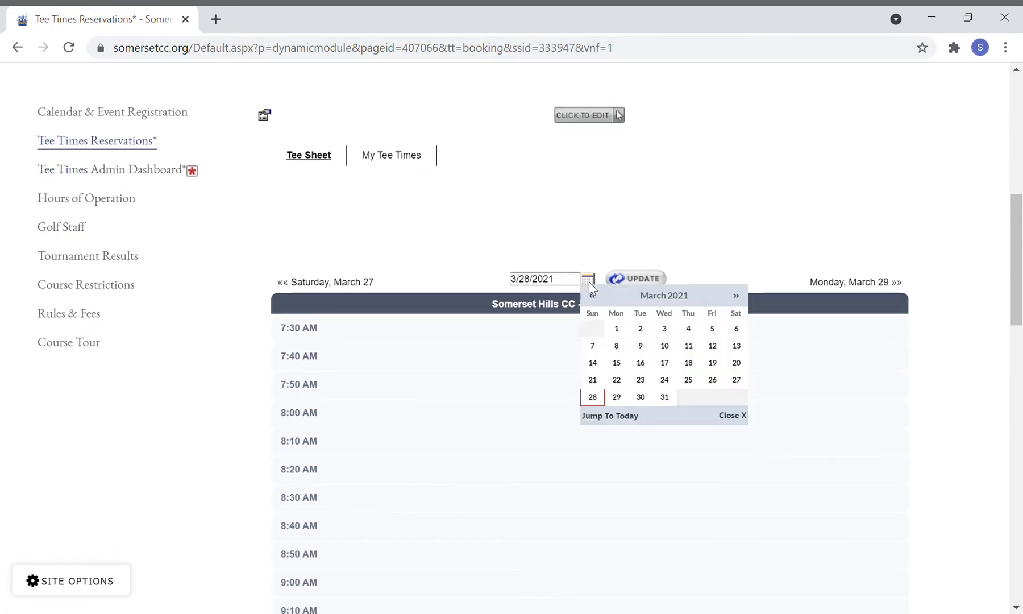
pyautogui.click(736, 296)
pyautogui.click(689, 329)
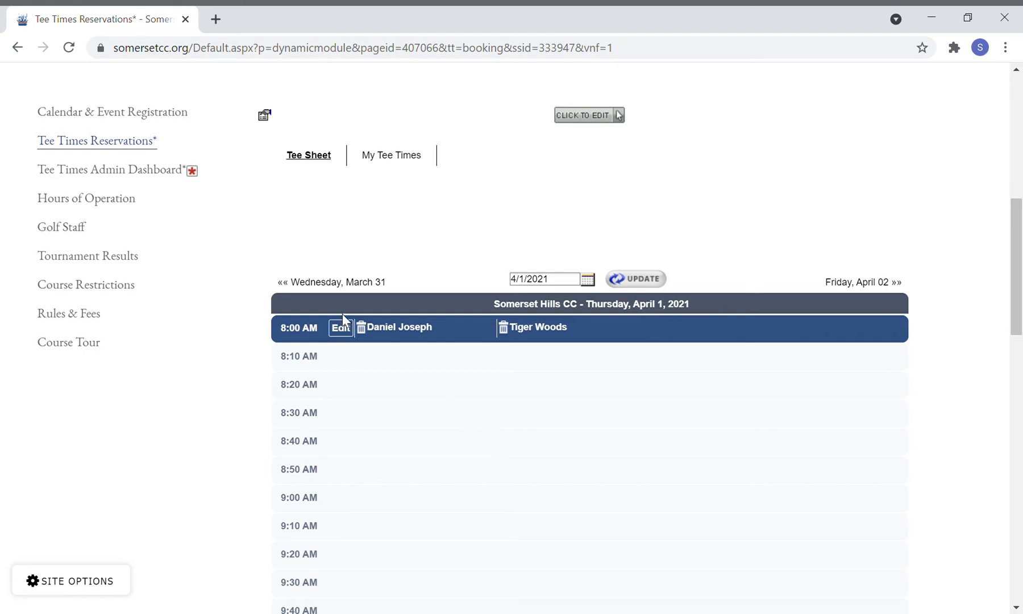
pyautogui.click(340, 333)
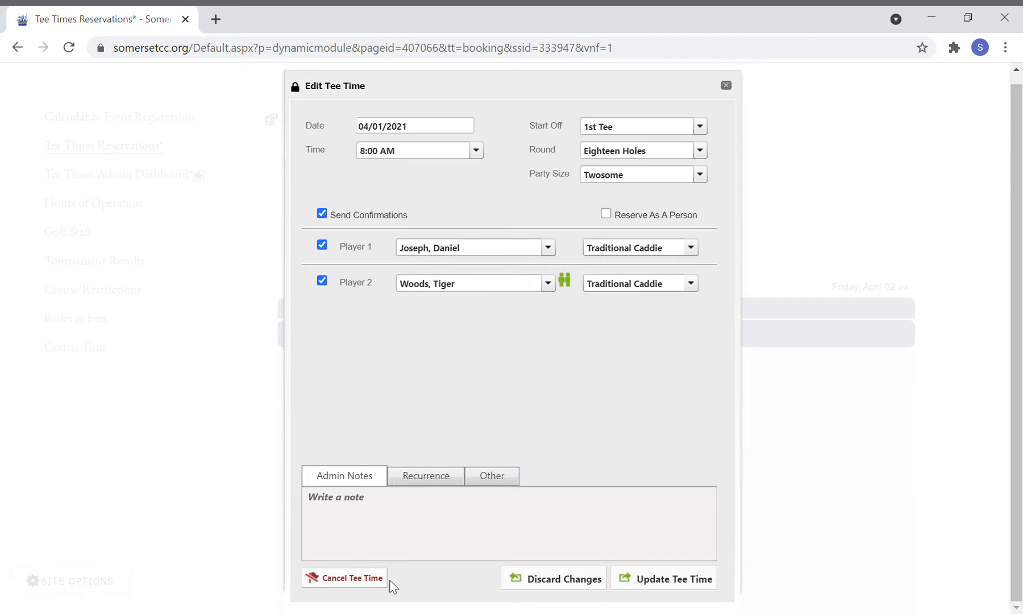
# Step: Cancel the 8:00 AM tee time on April 1, 2021 for all players in the party
pyautogui.click(362, 590)
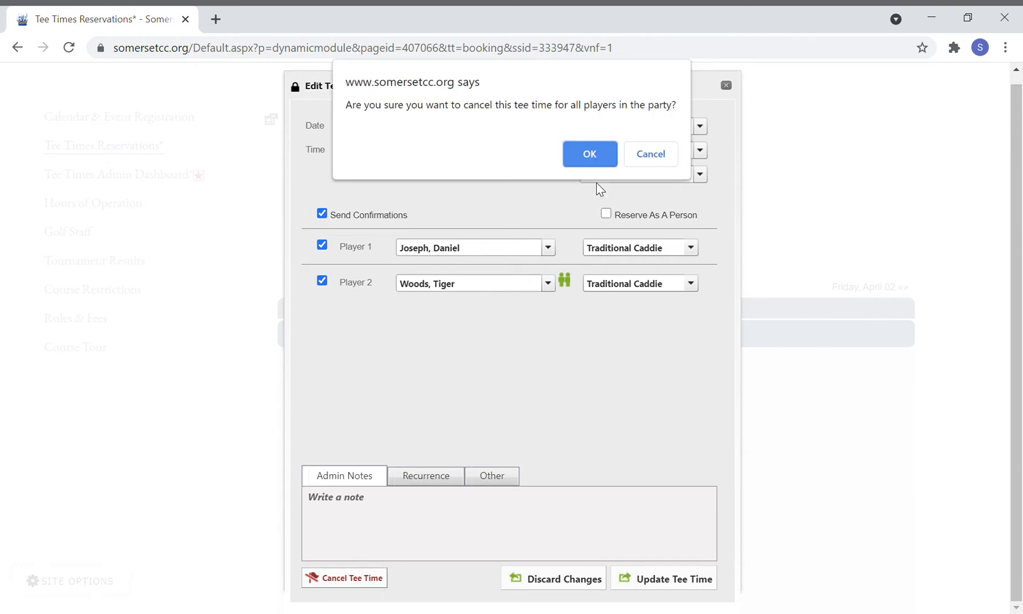
pyautogui.click(592, 154)
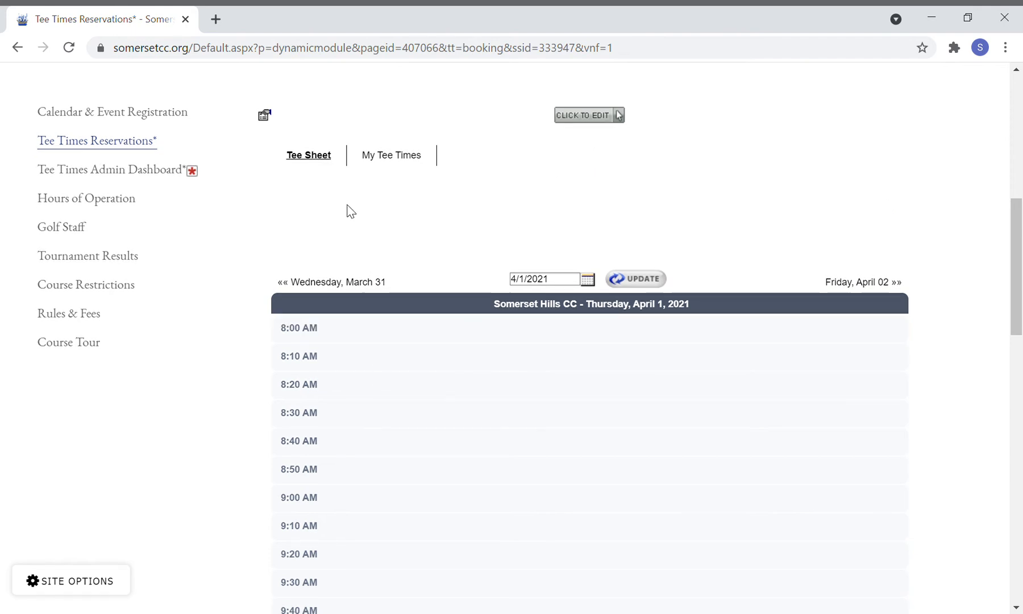
# Step: Go to the My Club home page and look over its content
pyautogui.scroll(3, 348, 210)
pyautogui.scroll(6, 350, 212)
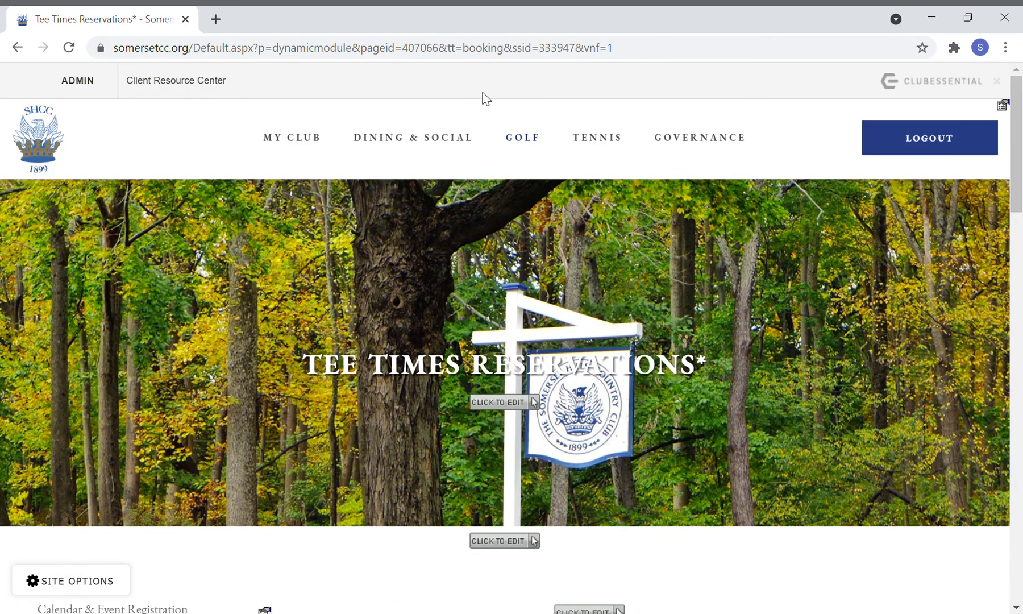
pyautogui.click(61, 149)
pyautogui.scroll(-4, 474, 405)
pyautogui.scroll(4, 469, 404)
pyautogui.scroll(-1, 473, 405)
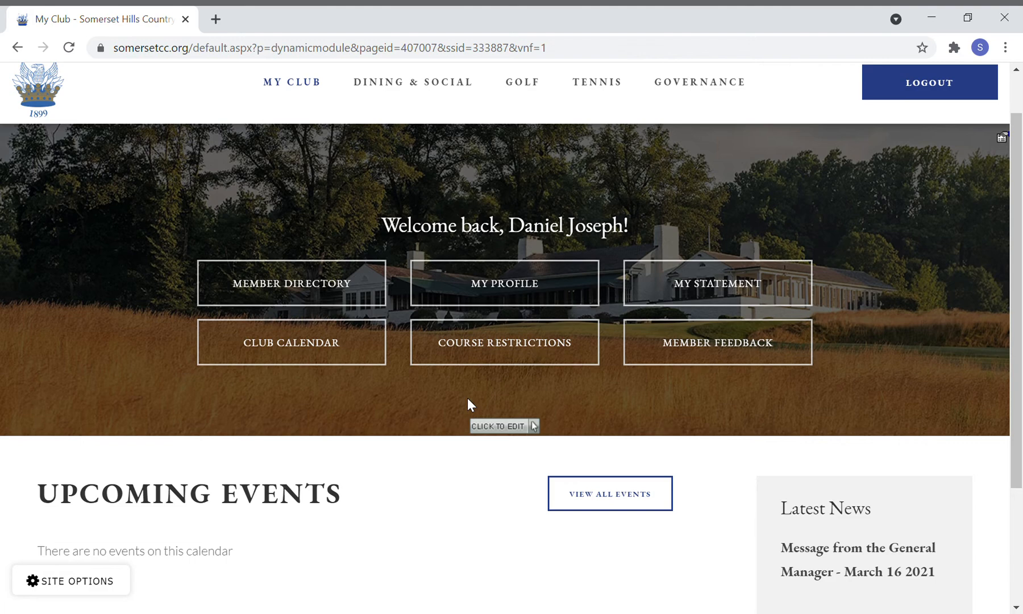
# Step: Open the Golf section's Tee Times Reservations page and review the full tee sheet for March 28, 2021
pyautogui.moveTo(529, 85)
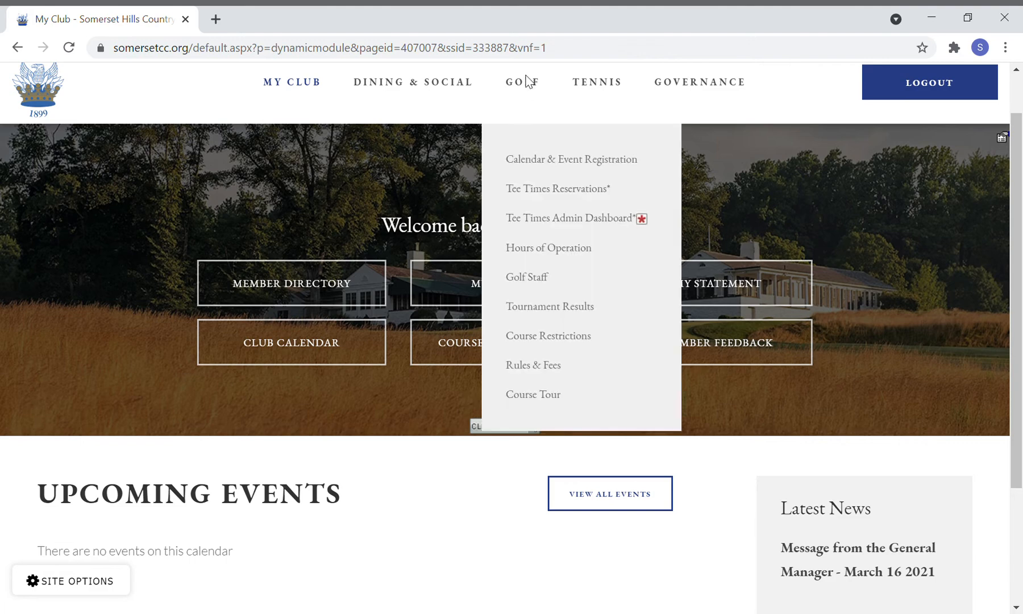
pyautogui.click(560, 197)
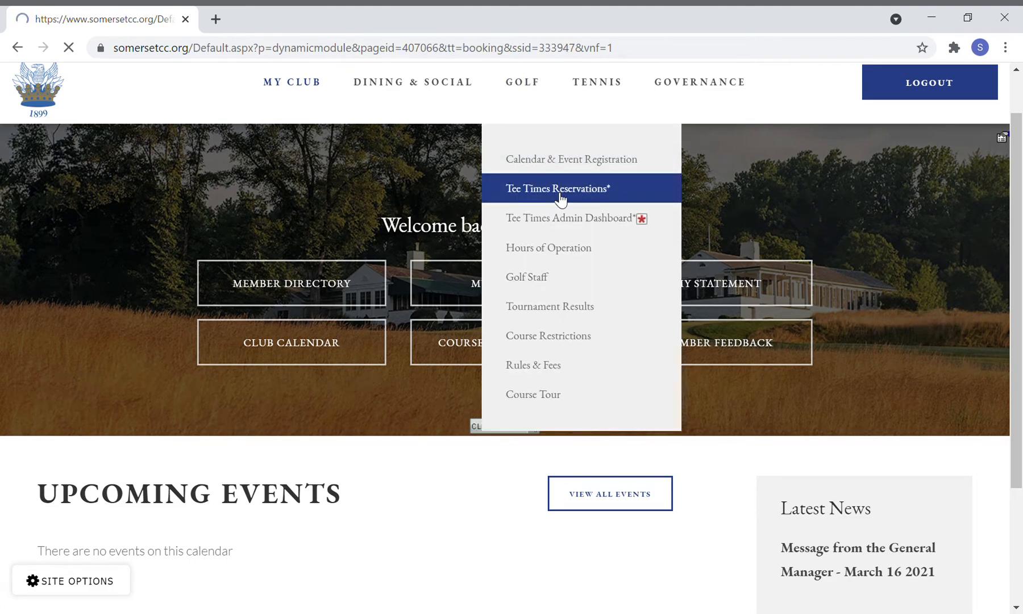
pyautogui.scroll(-9, 510, 424)
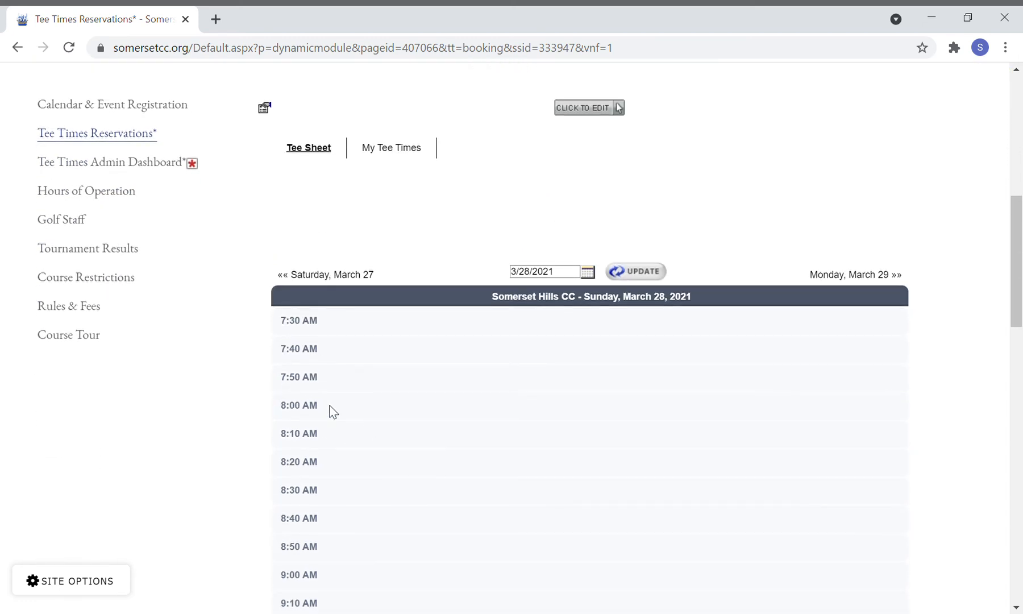
pyautogui.scroll(-4, 318, 405)
pyautogui.scroll(-15, 318, 404)
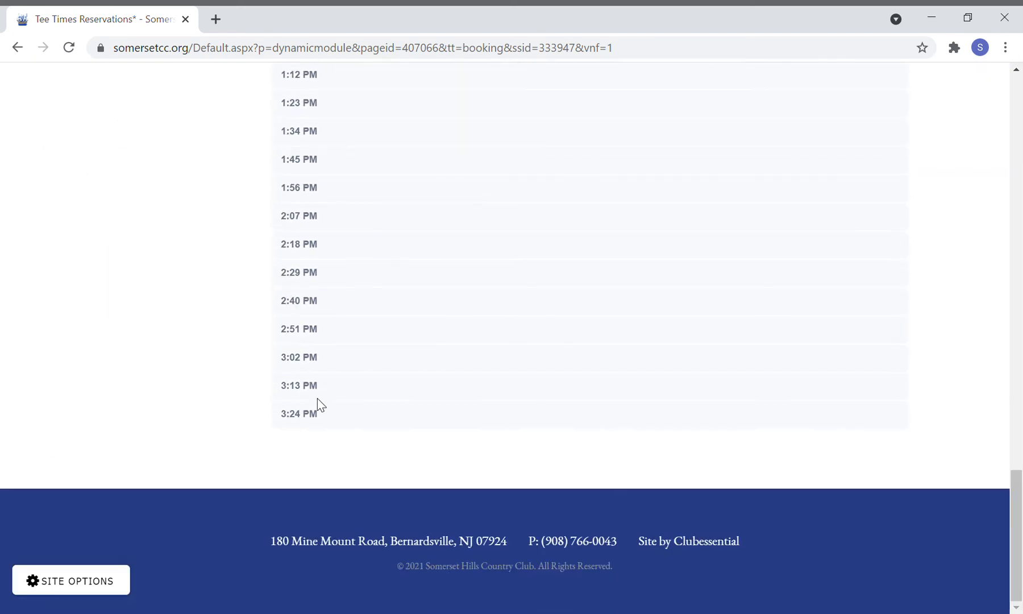
pyautogui.scroll(4, 340, 475)
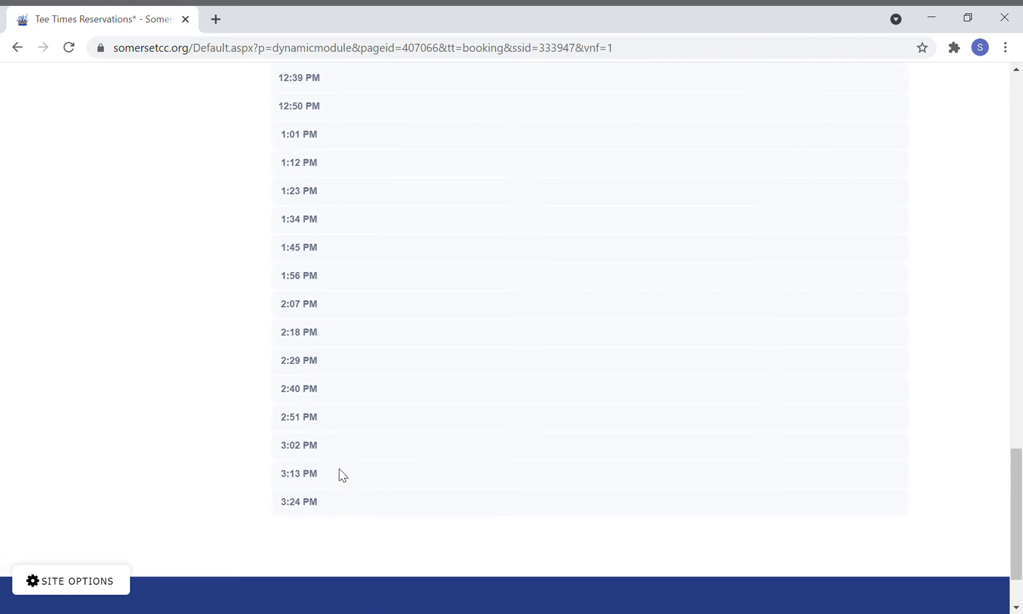
pyautogui.scroll(19, 342, 475)
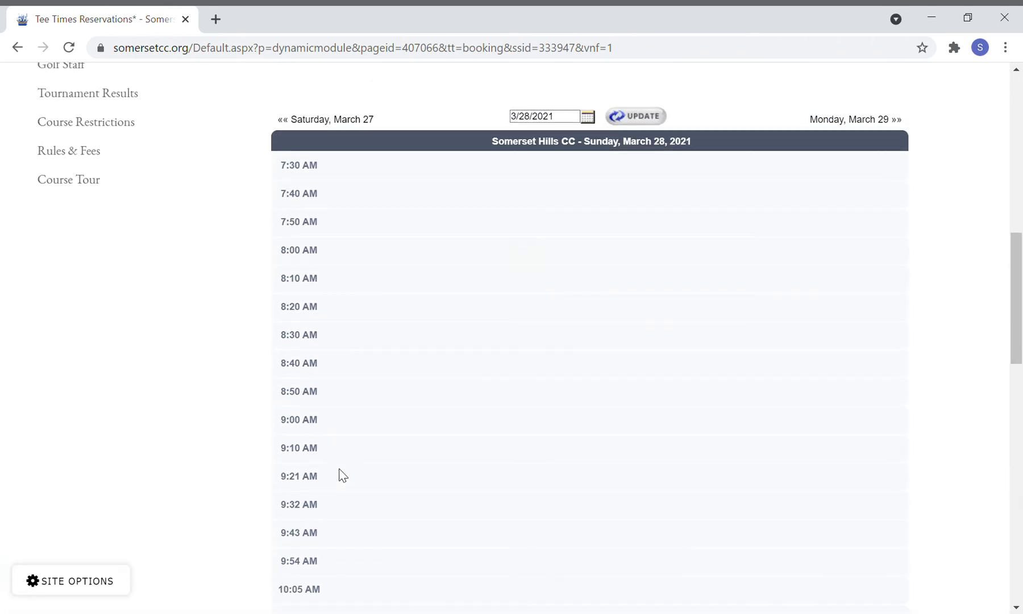
pyautogui.scroll(-1, 342, 475)
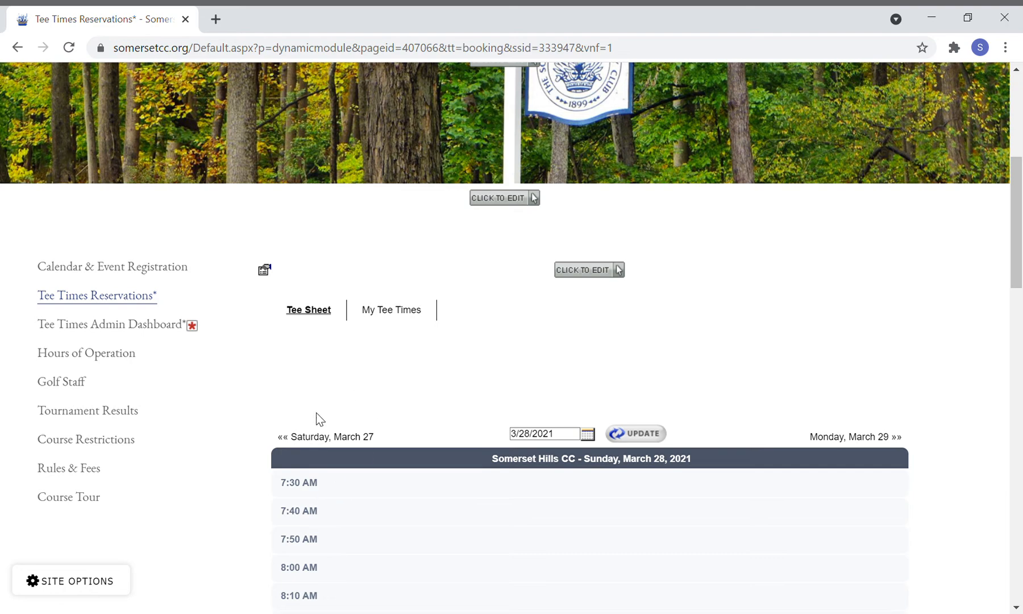
# Step: View the My Tee Times list of bookings and return to the Tee Times Reservations sheet
pyautogui.click(395, 323)
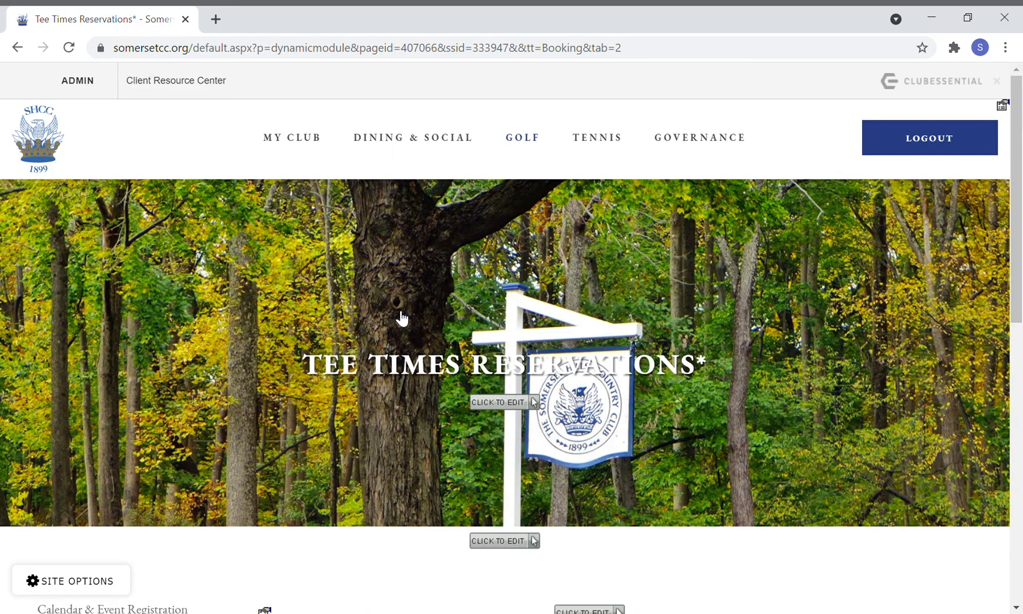
pyautogui.scroll(-3, 434, 483)
pyautogui.scroll(-5, 434, 484)
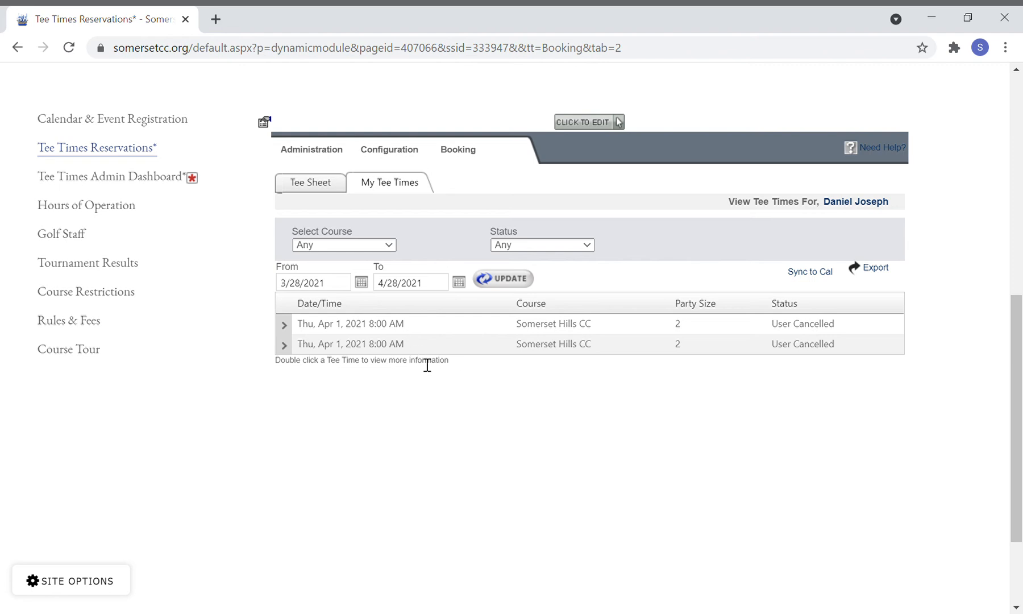
pyautogui.scroll(3, 427, 364)
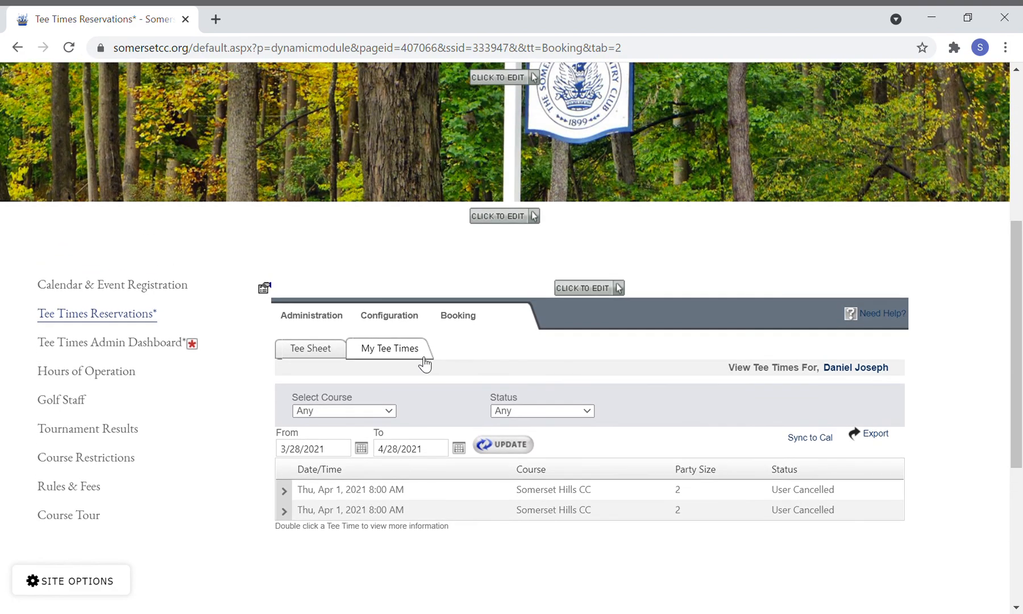
pyautogui.click(159, 320)
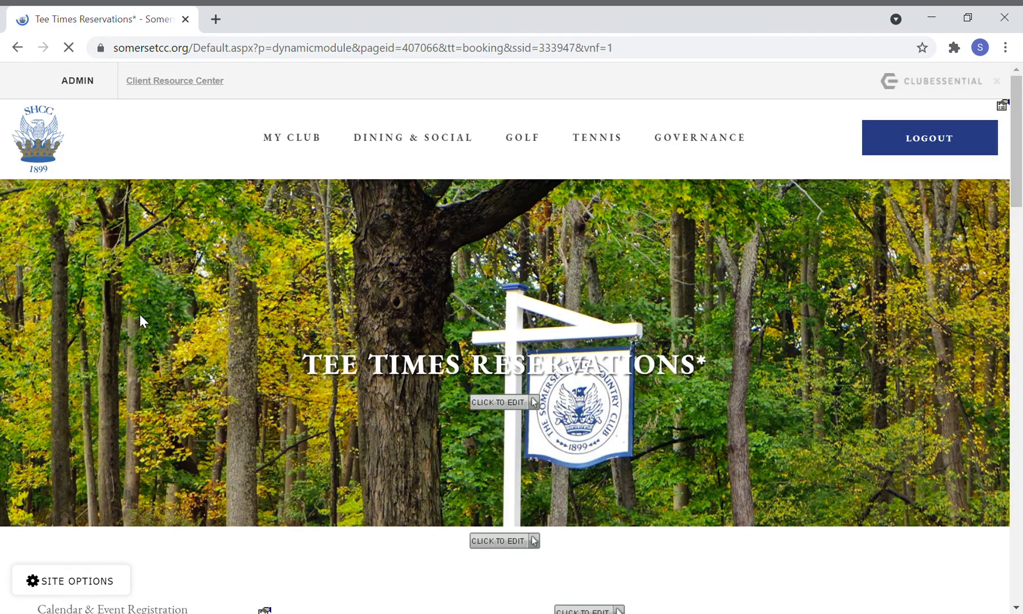
pyautogui.scroll(-8, 525, 404)
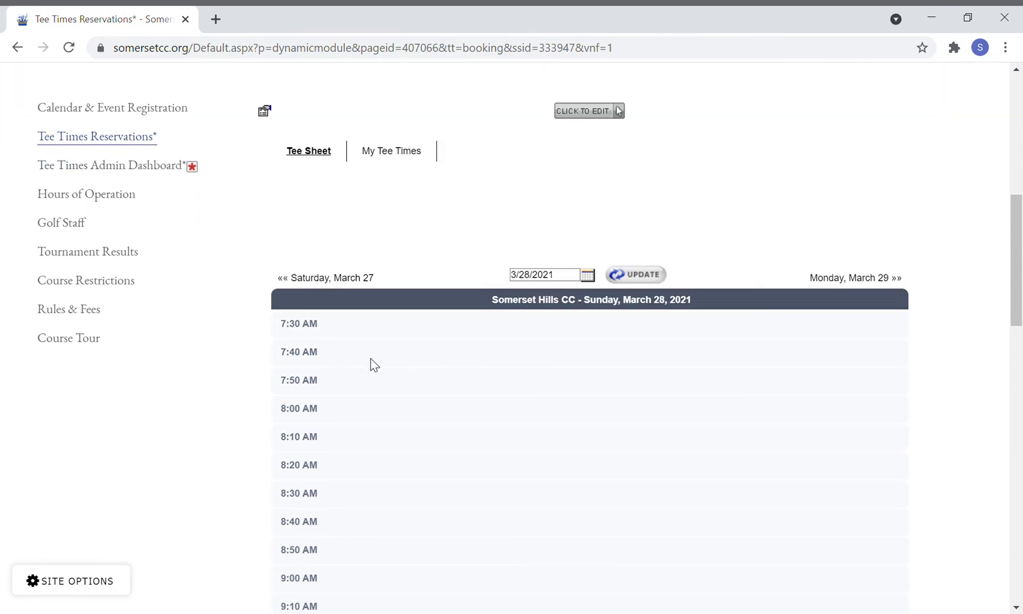
# Step: Open the Tee Times Admin Dashboard and start a new booking in the 8:00 AM slot on April 1, 2021
pyautogui.click(170, 171)
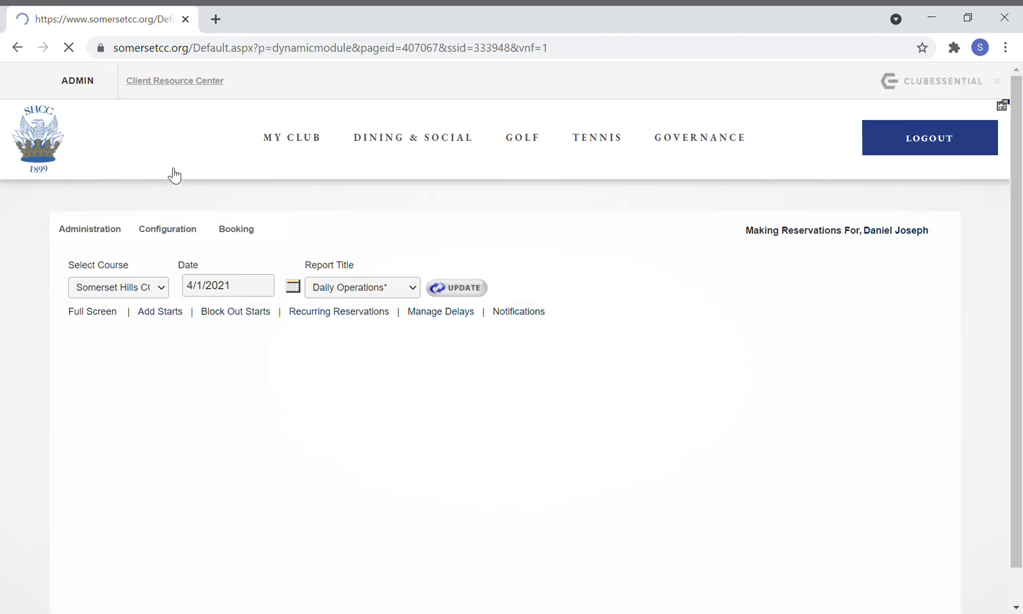
pyautogui.scroll(-3, 407, 391)
pyautogui.click(102, 314)
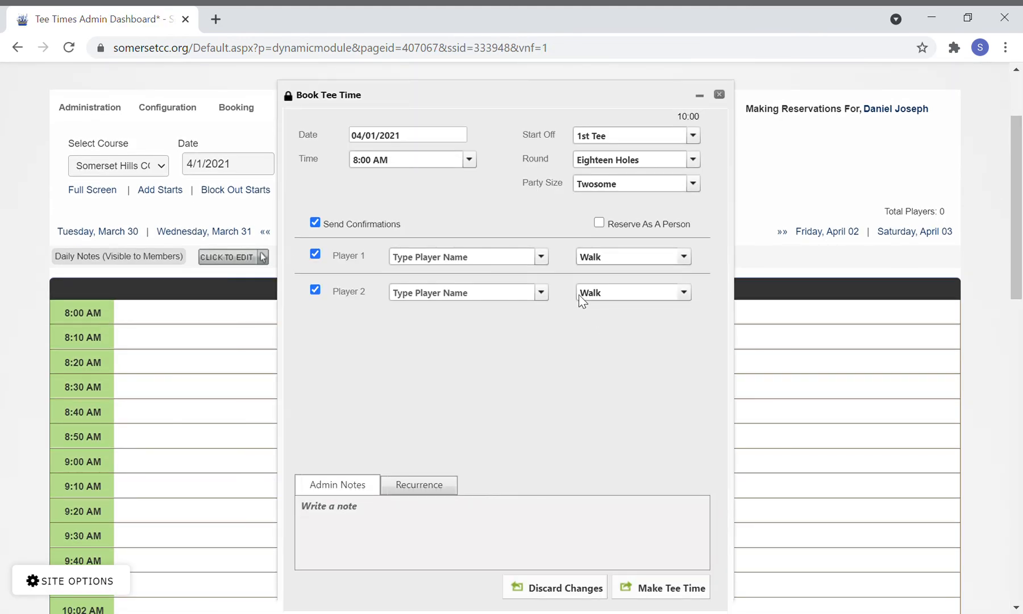
# Step: Browse the selectable names for Player 1 and Player 2 in the booking form
pyautogui.click(510, 262)
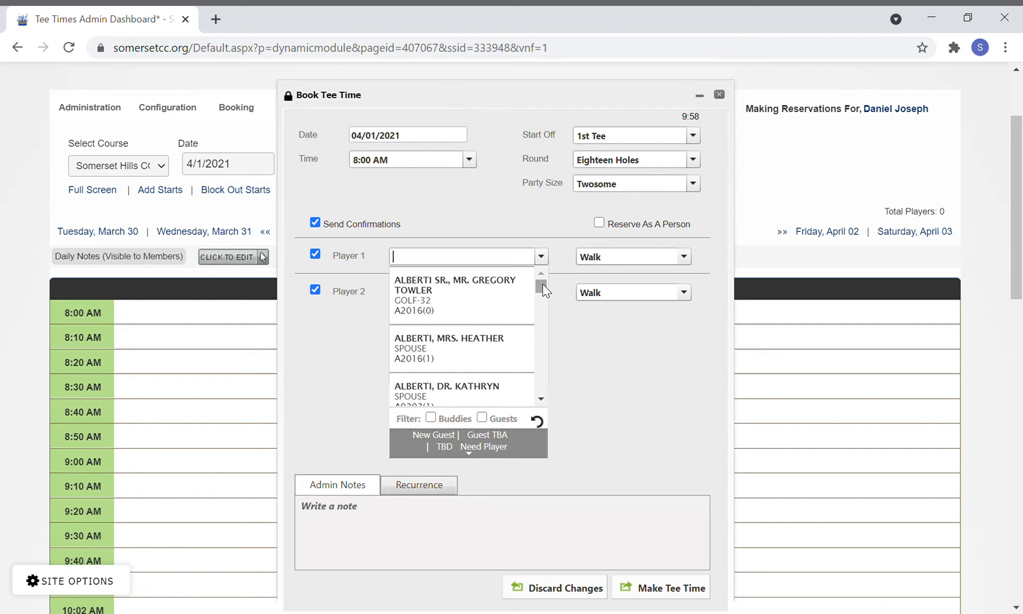
pyautogui.moveTo(541, 284); pyautogui.dragTo(532, 255)
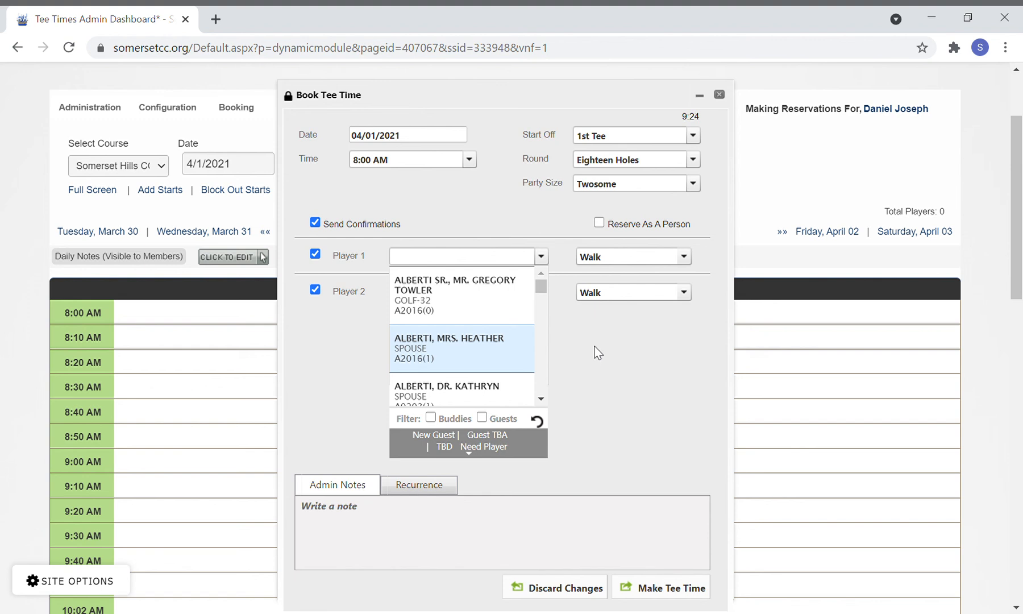
pyautogui.click(548, 216)
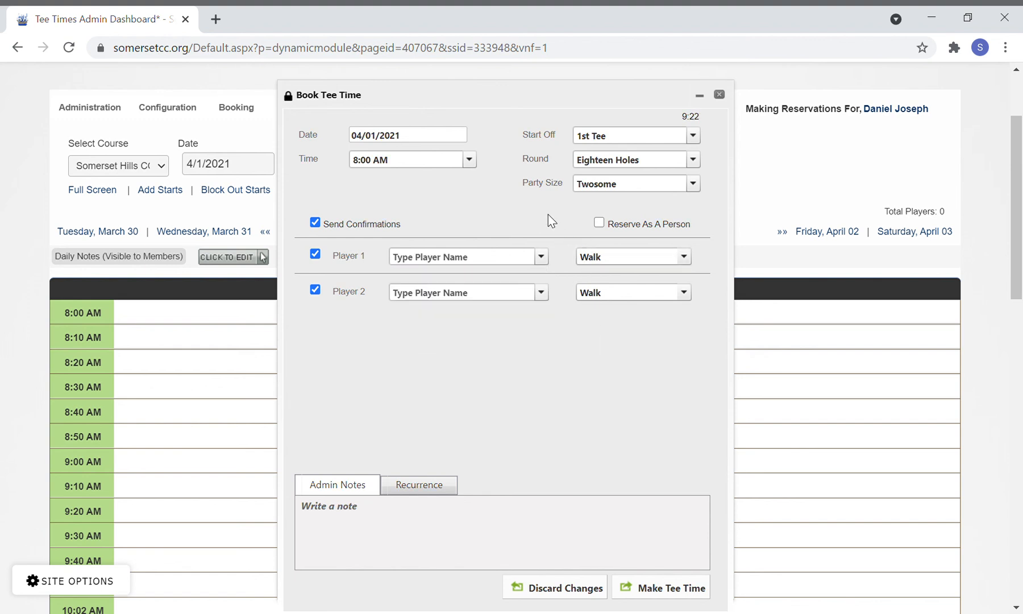
pyautogui.click(537, 292)
pyautogui.moveTo(537, 319)
pyautogui.mouseDown()
pyautogui.moveTo(540, 423)
pyautogui.moveTo(541, 310)
pyautogui.mouseUp()
pyautogui.click(541, 294)
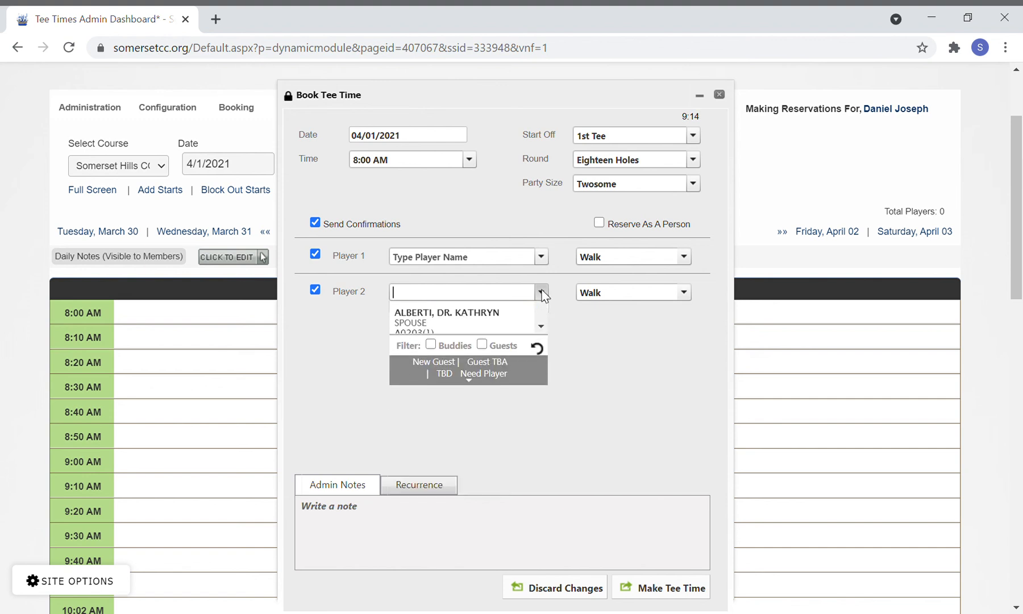
# Step: Try the Guests and Buddies filters on the Player 1 name list, and close the booking form without making a tee time
pyautogui.click(542, 264)
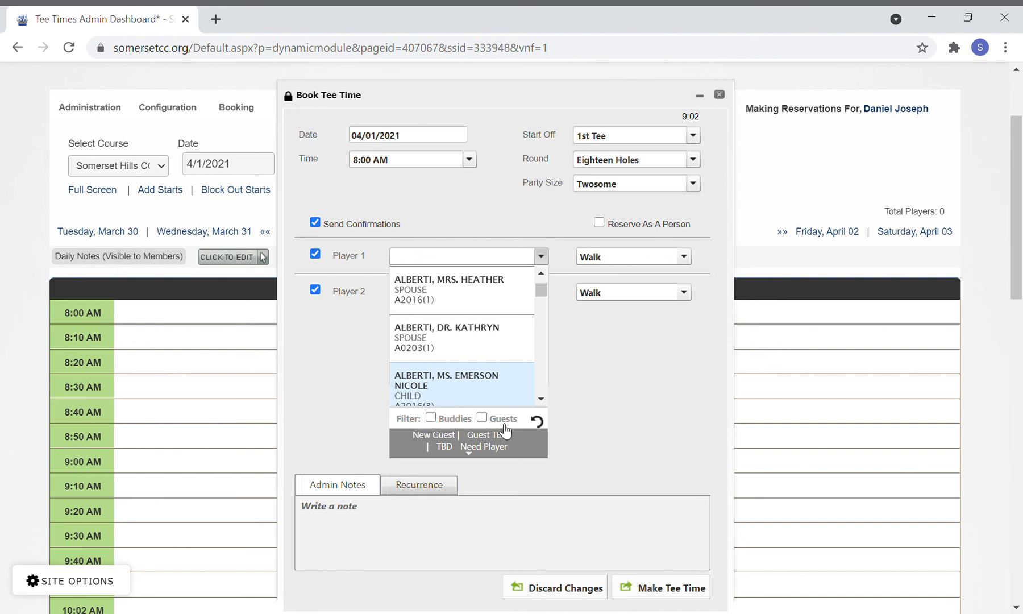
pyautogui.click(483, 419)
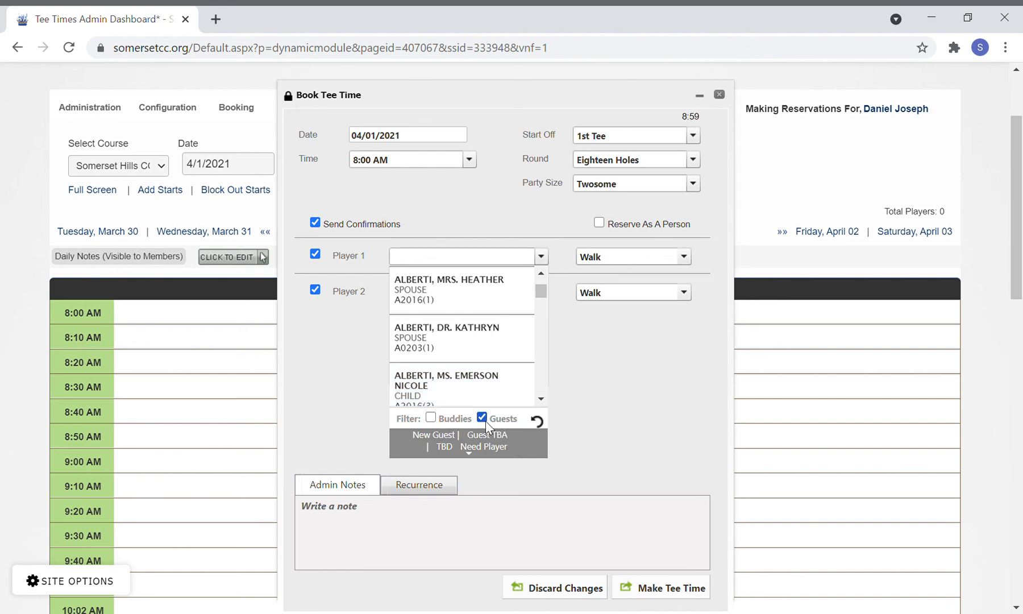
pyautogui.click(431, 419)
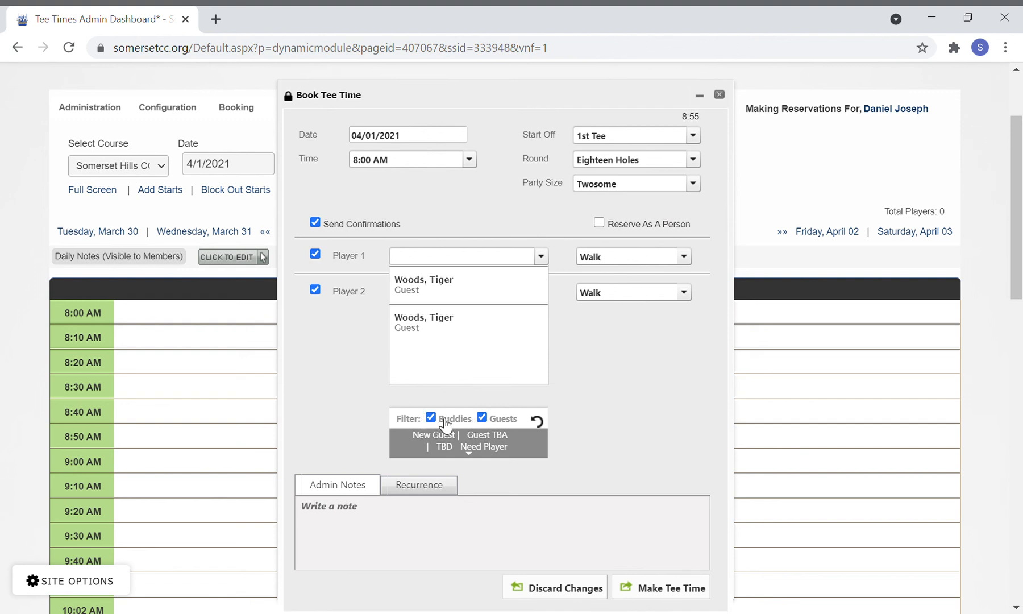
pyautogui.click(431, 419)
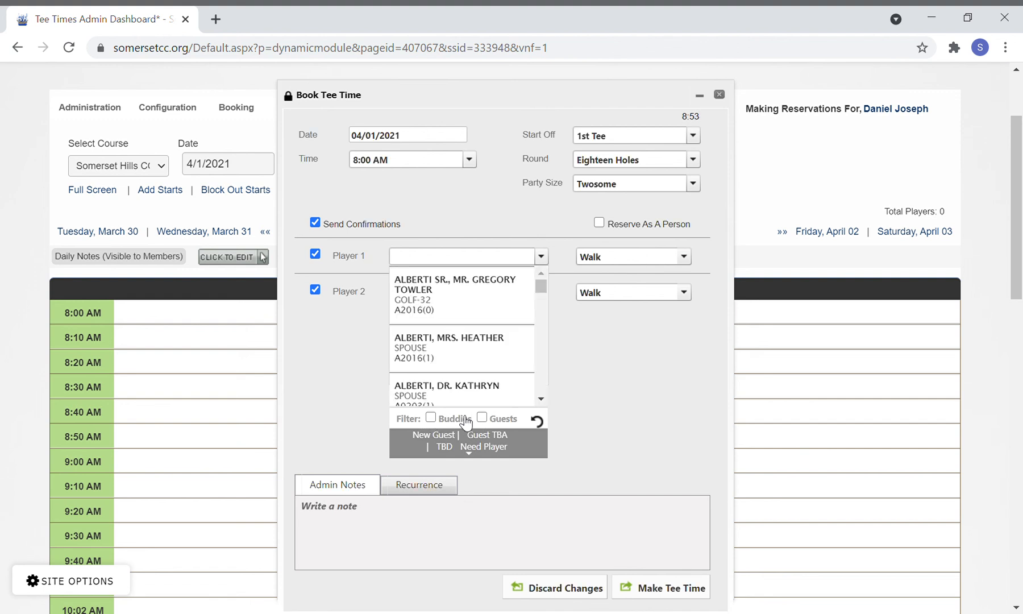
pyautogui.click(431, 418)
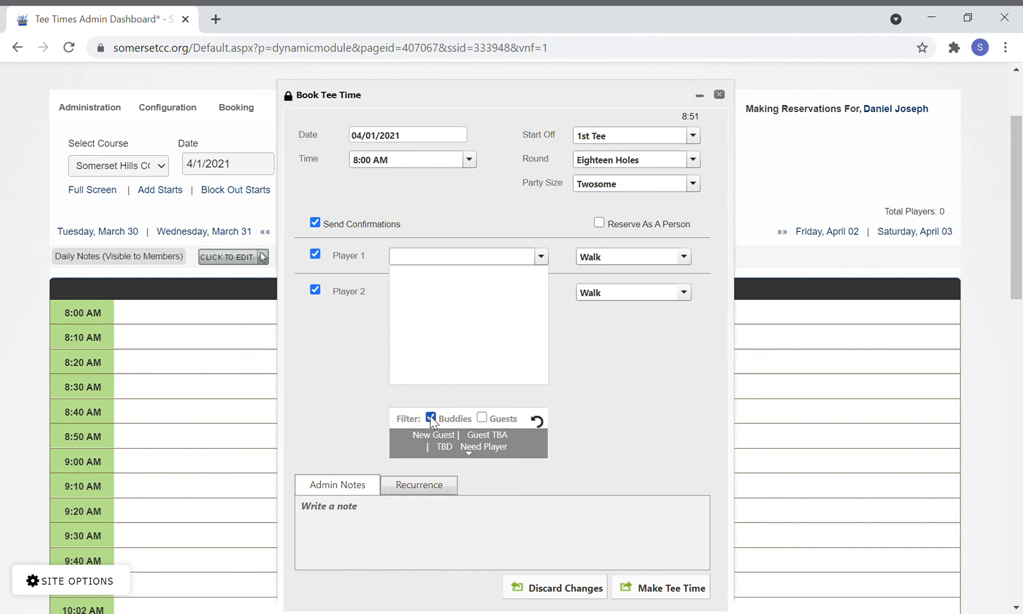
pyautogui.click(495, 426)
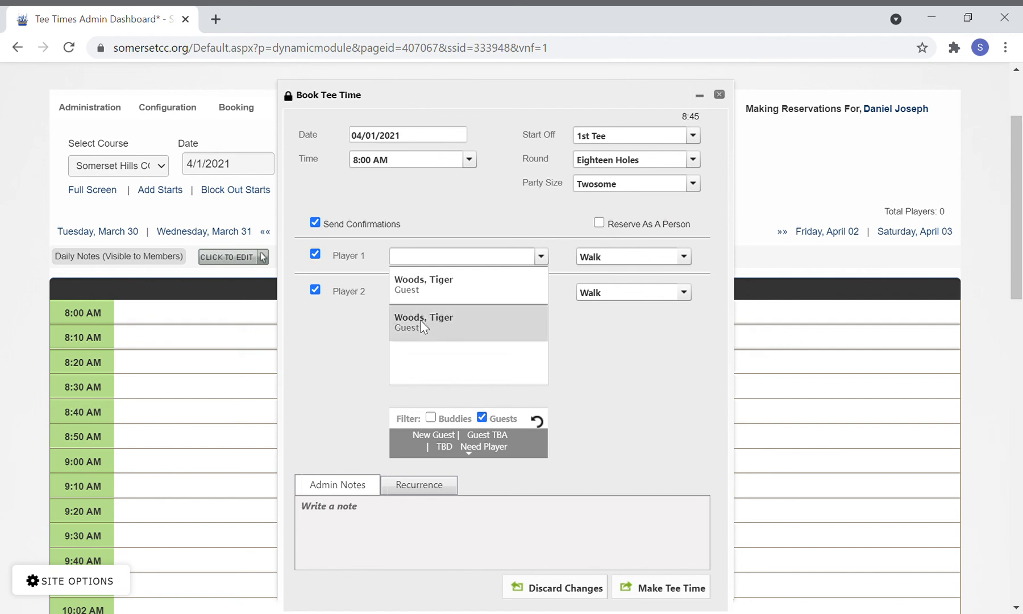
pyautogui.click(482, 417)
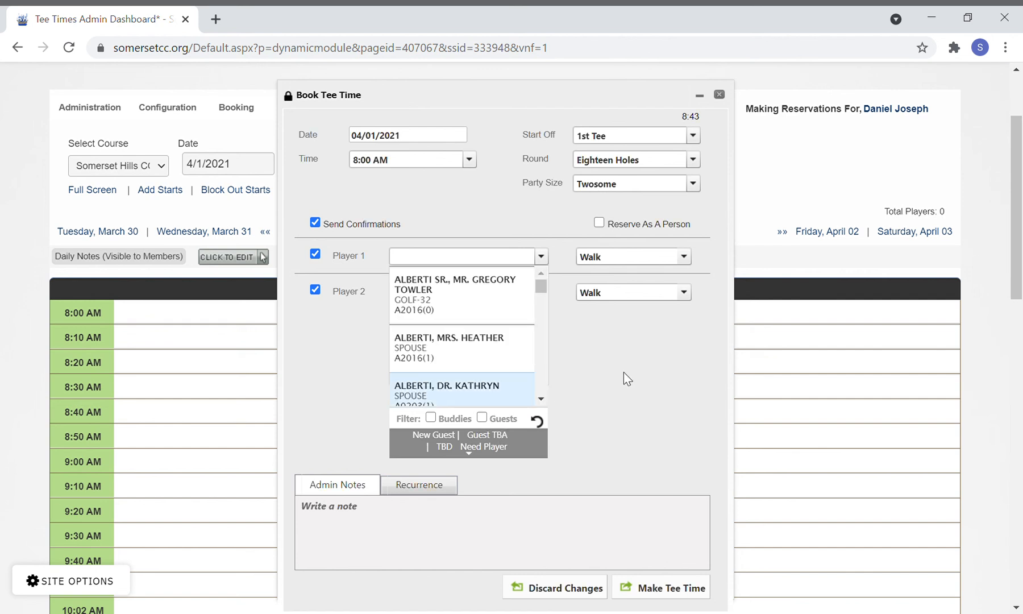
pyautogui.click(543, 257)
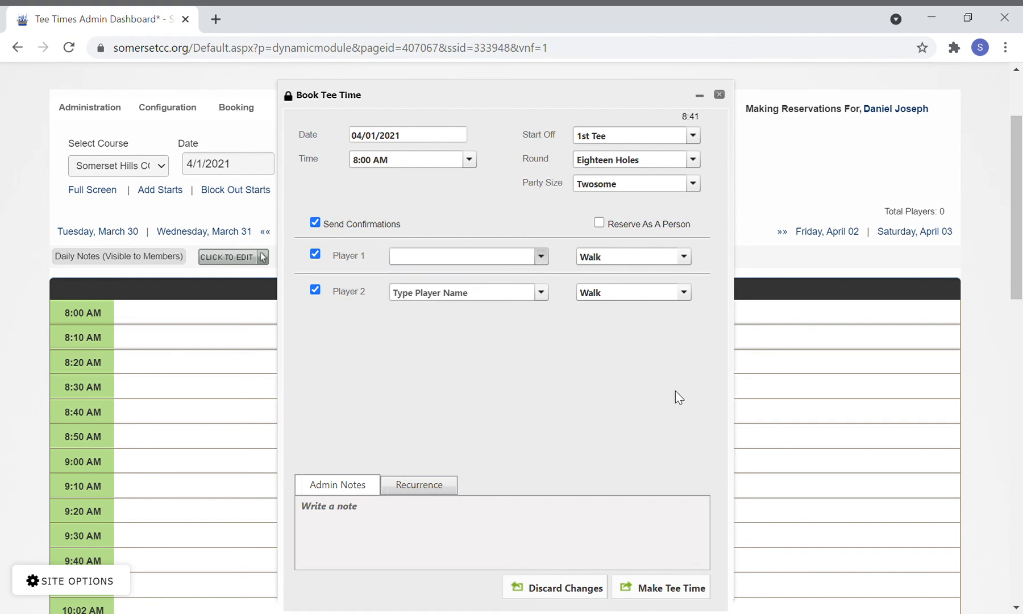
pyautogui.click(719, 95)
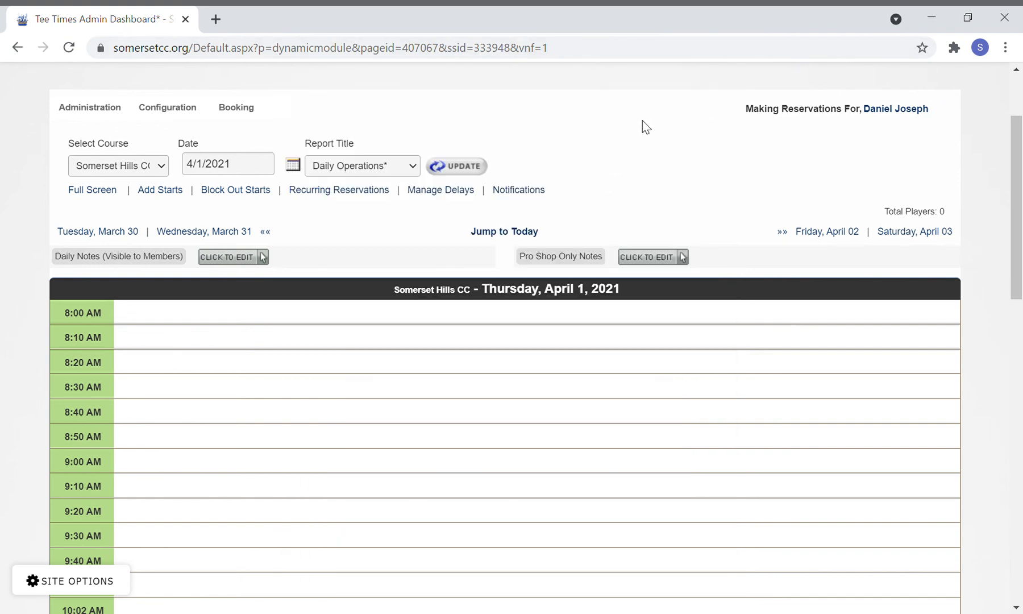
pyautogui.scroll(2, 571, 137)
pyautogui.moveTo(571, 136)
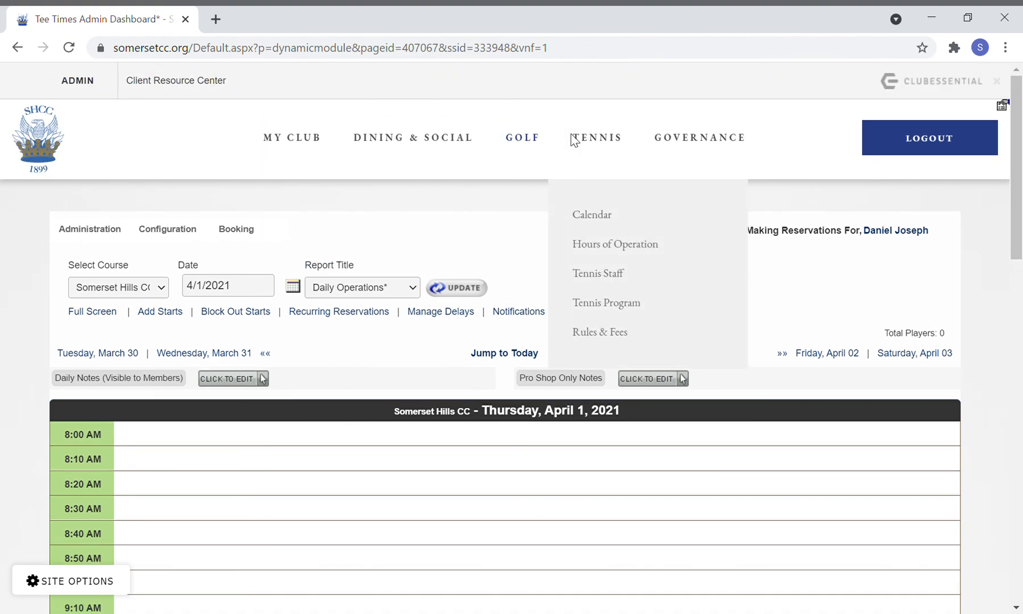
pyautogui.scroll(-2, 546, 140)
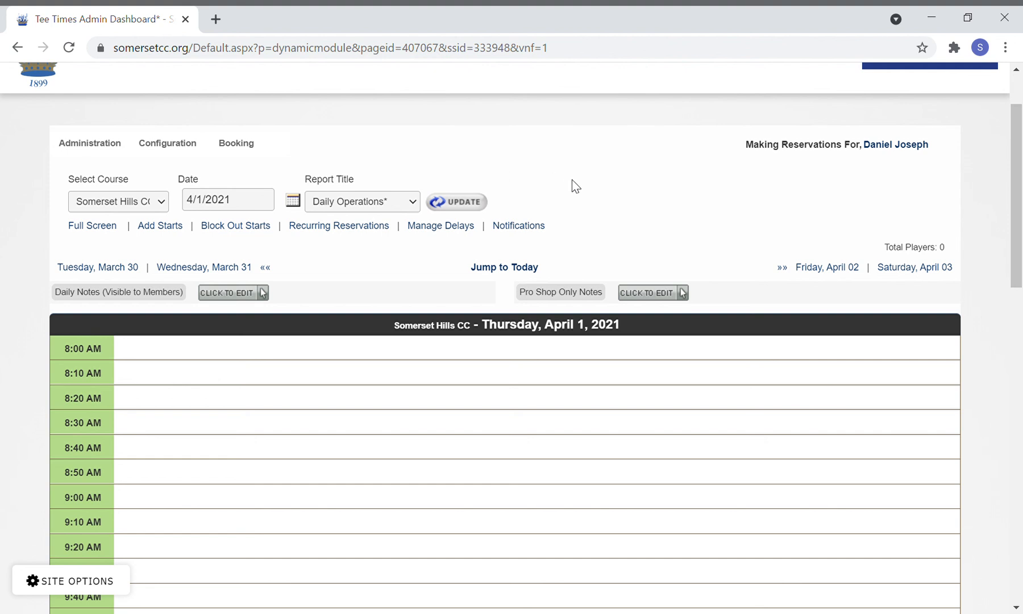
pyautogui.scroll(2, 576, 185)
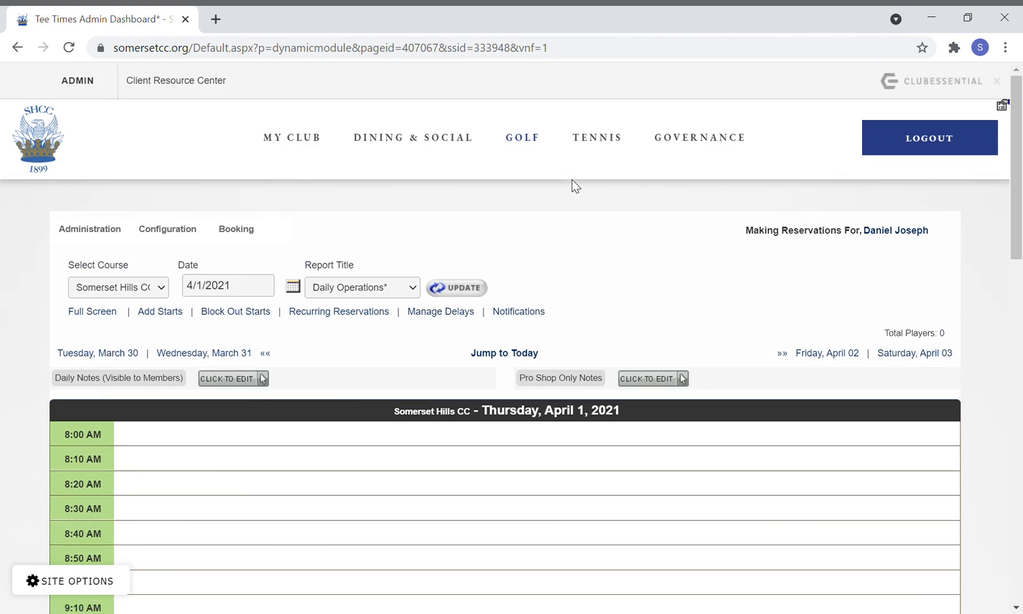